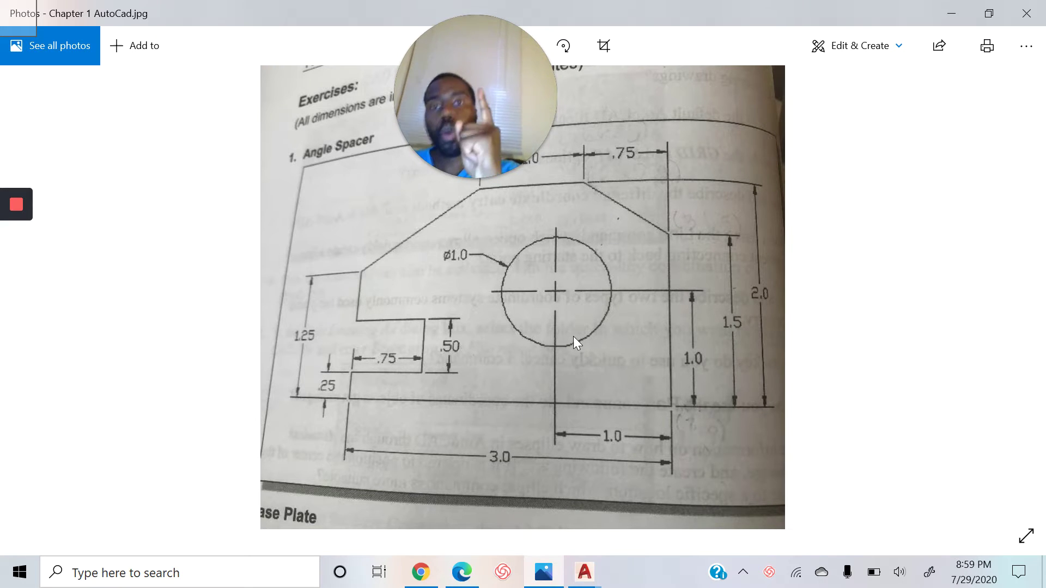
Bring AutoCAD forward and view the finished Angle Spacer.dwg for reference.
{"action": "mouse_move", "coordinate": [459, 94]}
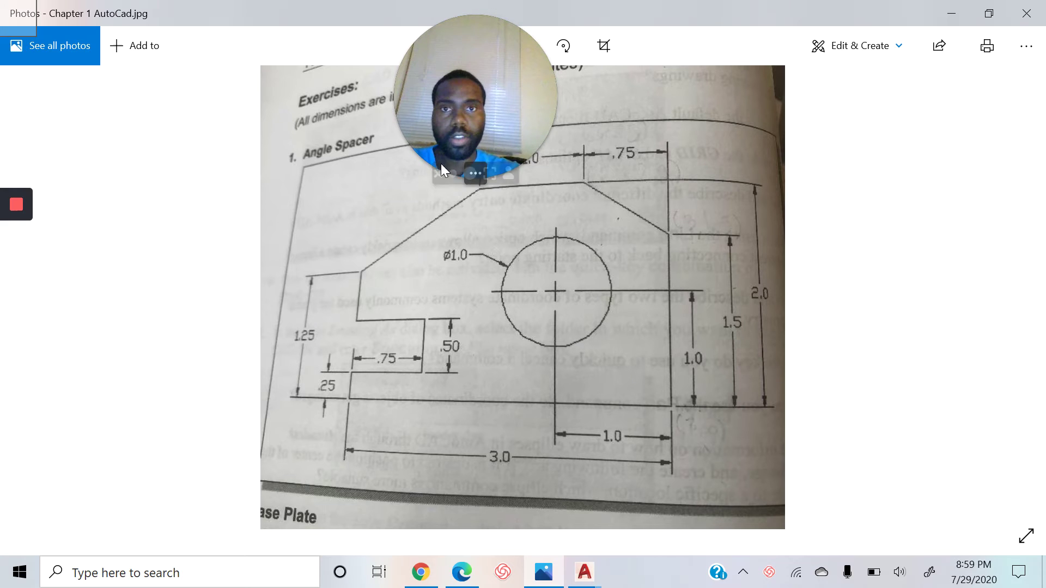
{"action": "left_click", "coordinate": [439, 173]}
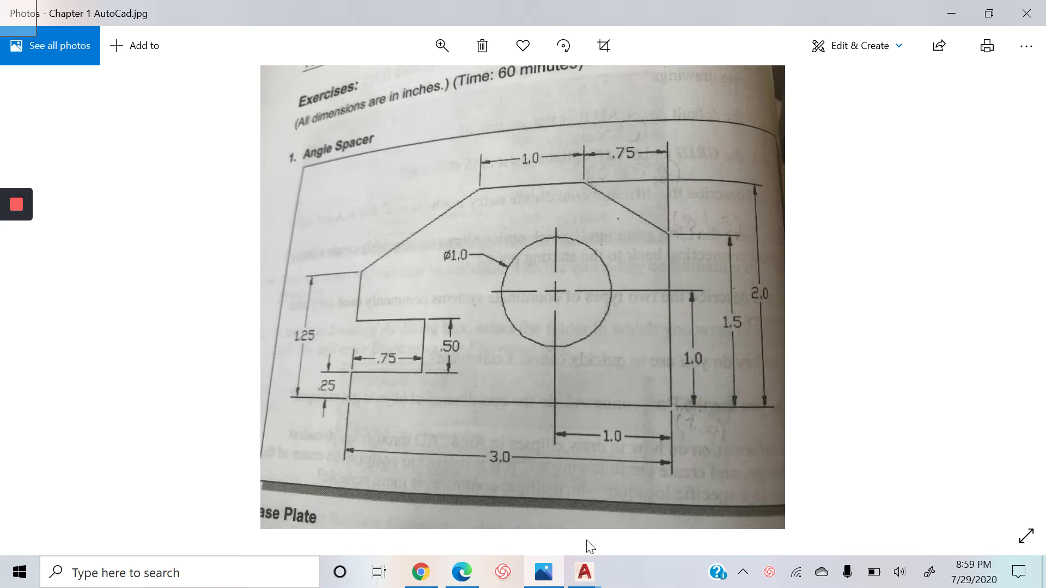
{"action": "left_click", "coordinate": [585, 572]}
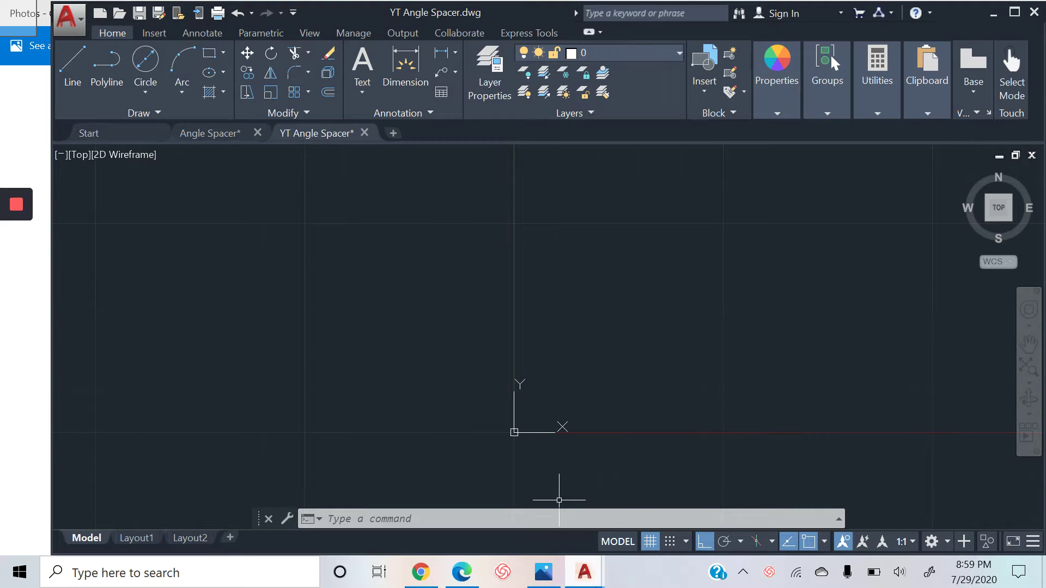
{"action": "left_click", "coordinate": [585, 572]}
{"action": "left_click", "coordinate": [521, 524]}
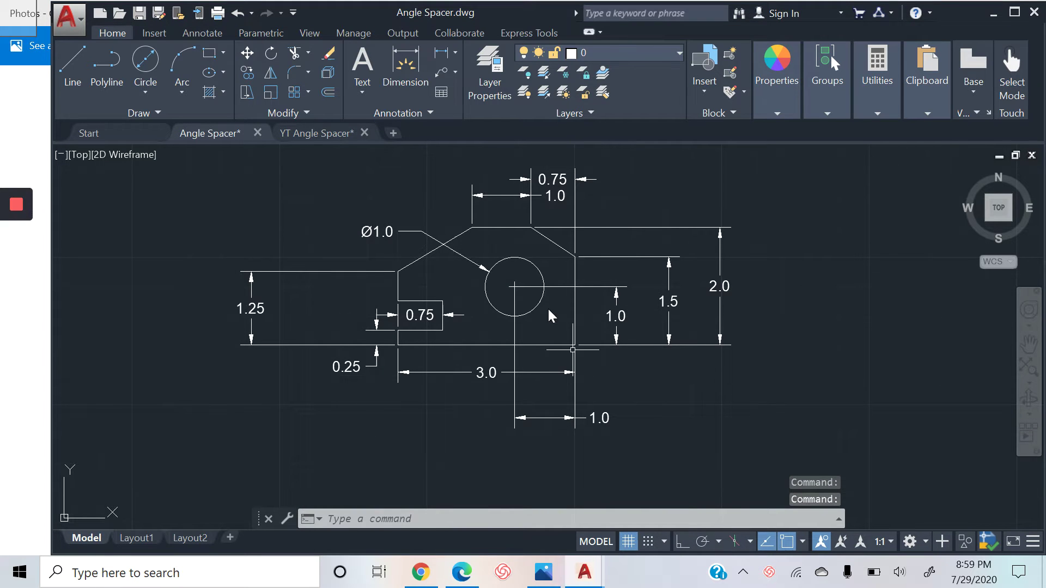
Switch to the blank YT Angle Spacer.dwg and maximize its window.
{"action": "left_click", "coordinate": [584, 572]}
{"action": "left_click", "coordinate": [675, 511]}
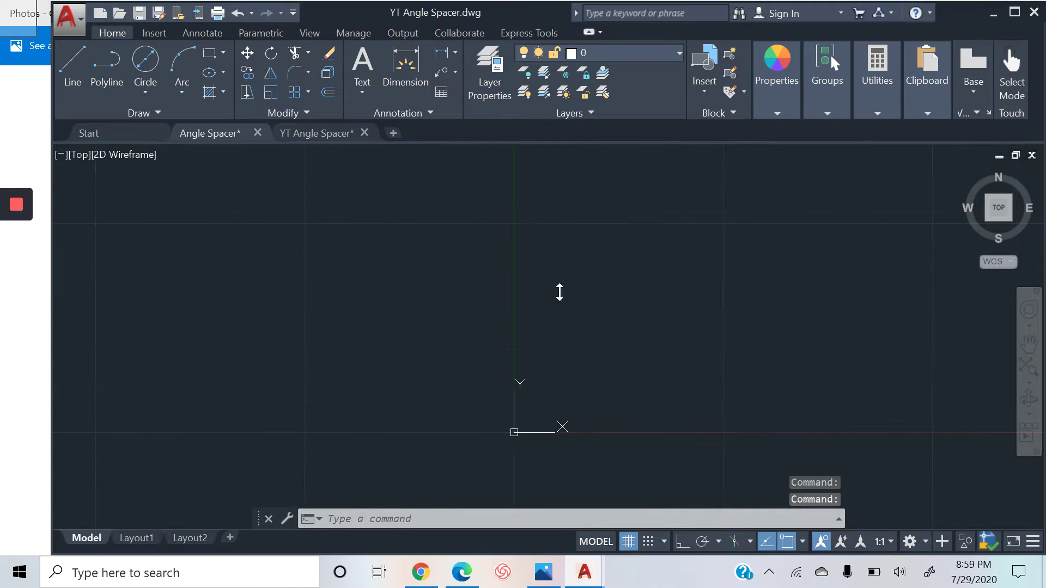
{"action": "left_click", "coordinate": [1014, 14]}
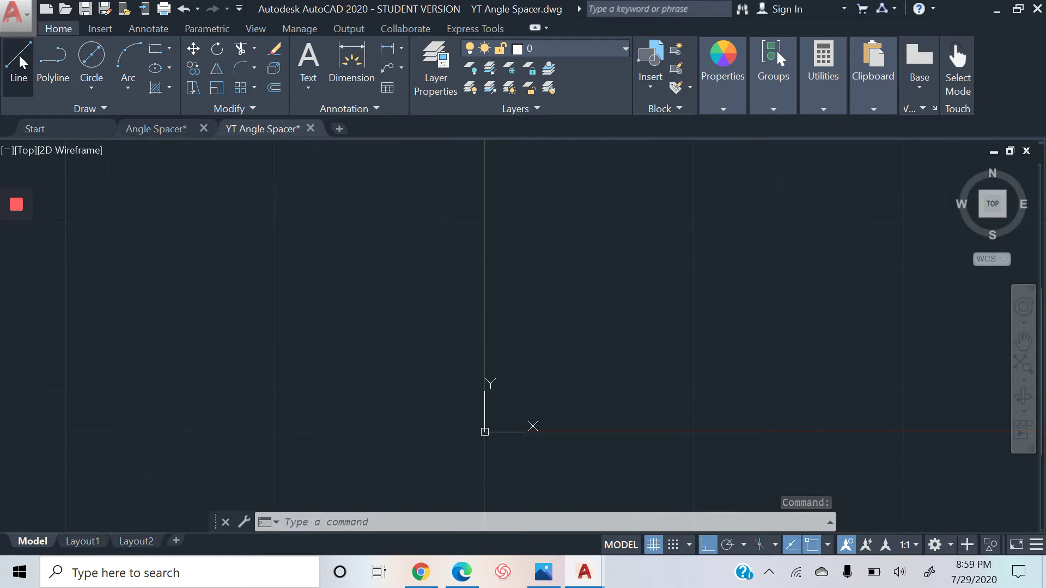
Draw a line from 0,0 with a 3-unit base and a 1.5-unit vertical right edge.
{"action": "left_click", "coordinate": [18, 54]}
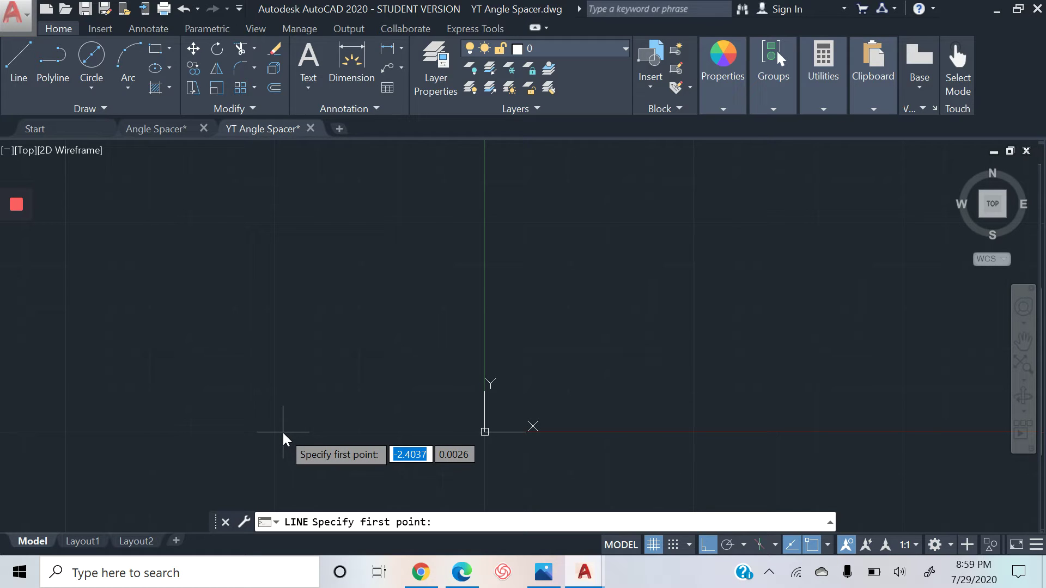
{"action": "type", "text": "0,0"}
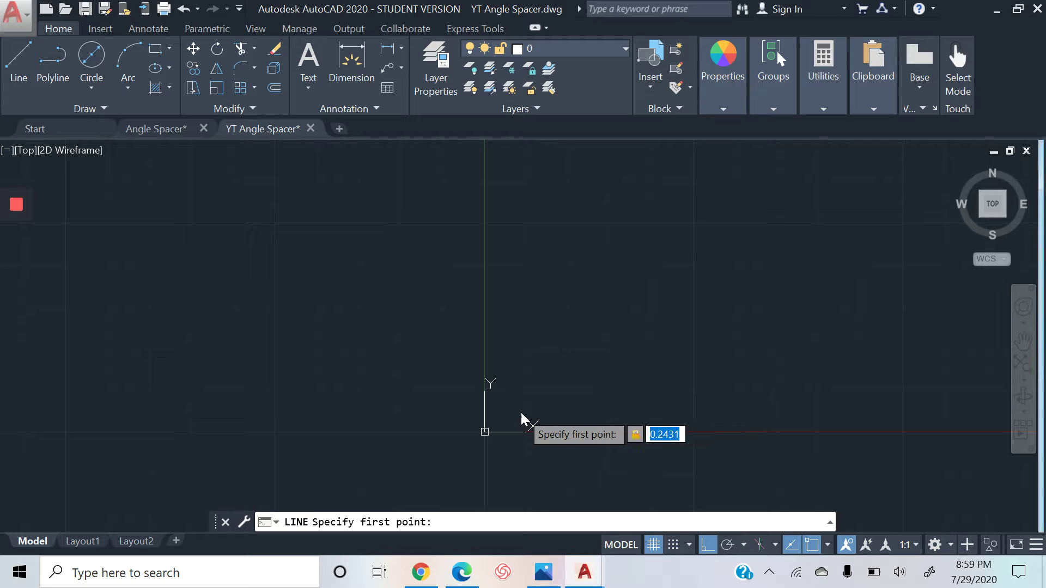
{"action": "key", "text": "Return"}
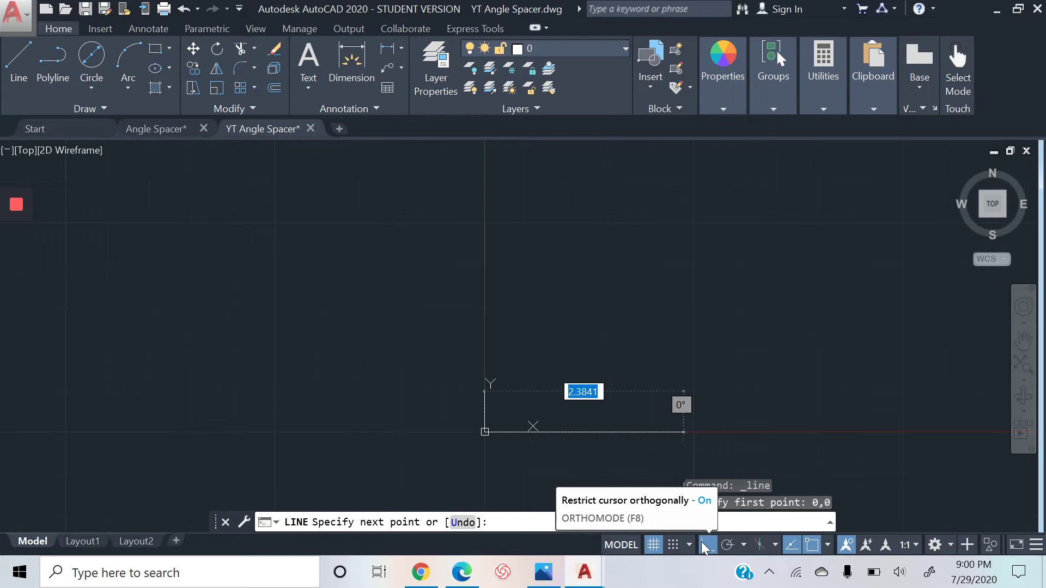
{"action": "type", "text": "3"}
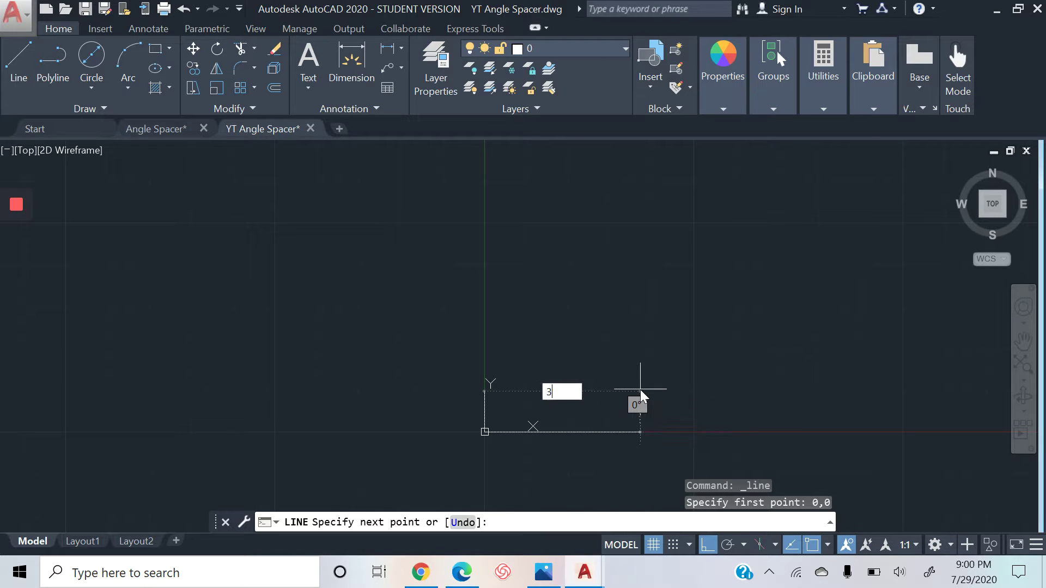
{"action": "key", "text": "Return"}
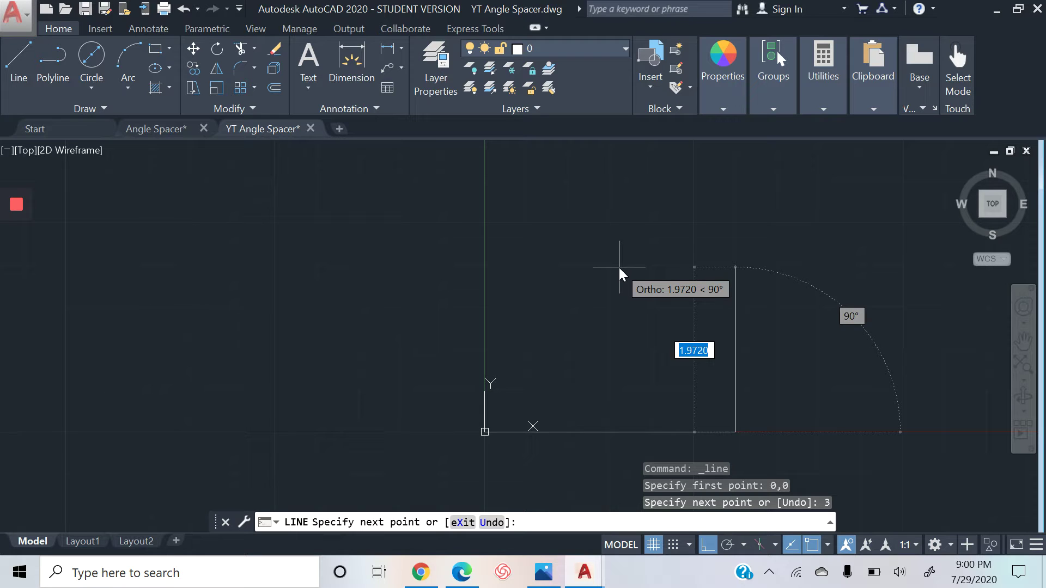
{"action": "type", "text": "1.5"}
{"action": "key", "text": "Return"}
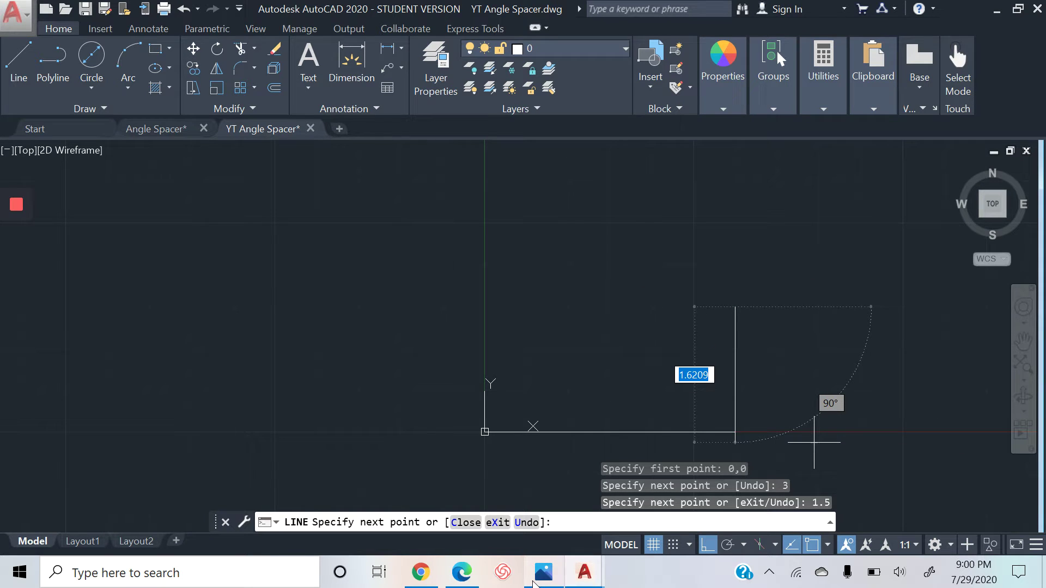
Compare with the reference photo, then return to the drawing and end the line.
{"action": "left_click", "coordinate": [539, 577]}
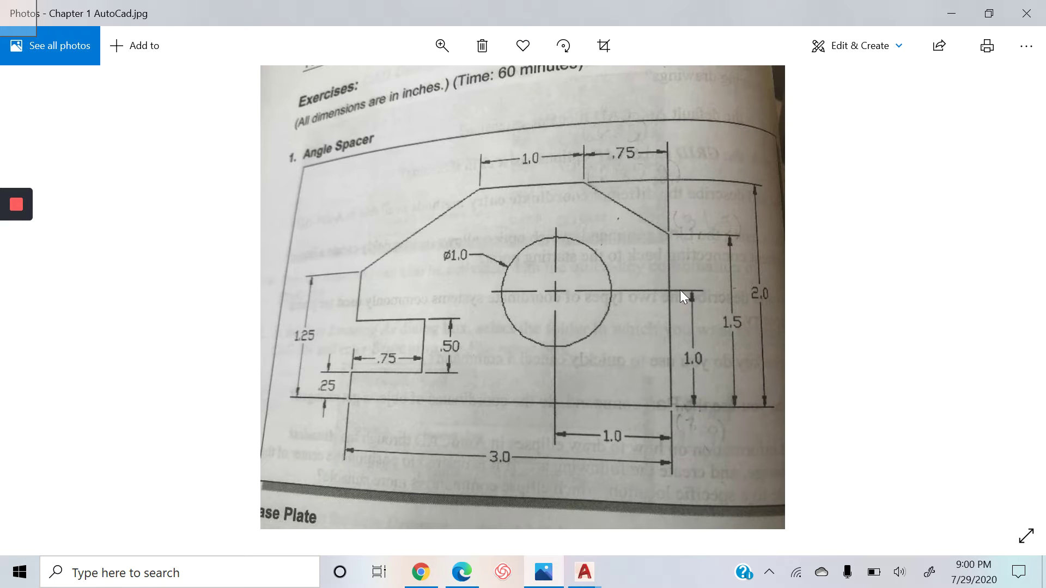
{"action": "mouse_move", "coordinate": [585, 572]}
{"action": "left_click", "coordinate": [675, 496]}
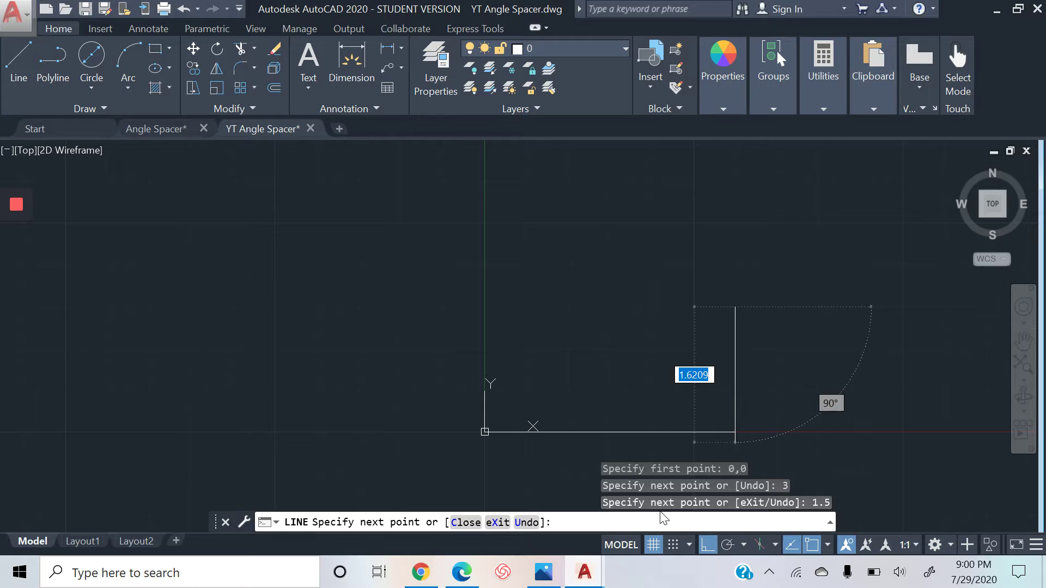
{"action": "key", "text": "Escape"}
{"action": "key", "text": "Escape"}
{"action": "key", "text": "Escape"}
{"action": "key", "text": "Escape"}
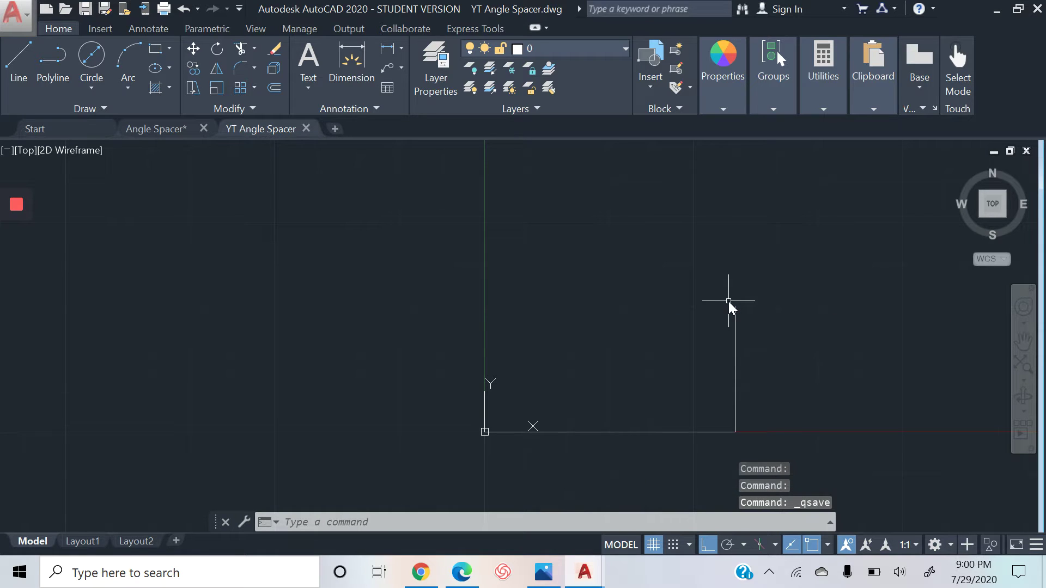
Save, then draw the notch from the origin: 0.25 up, 0.75 across, 0.50 up, 0.50 back.
{"action": "key", "text": "ctrl+s"}
{"action": "key", "text": "space"}
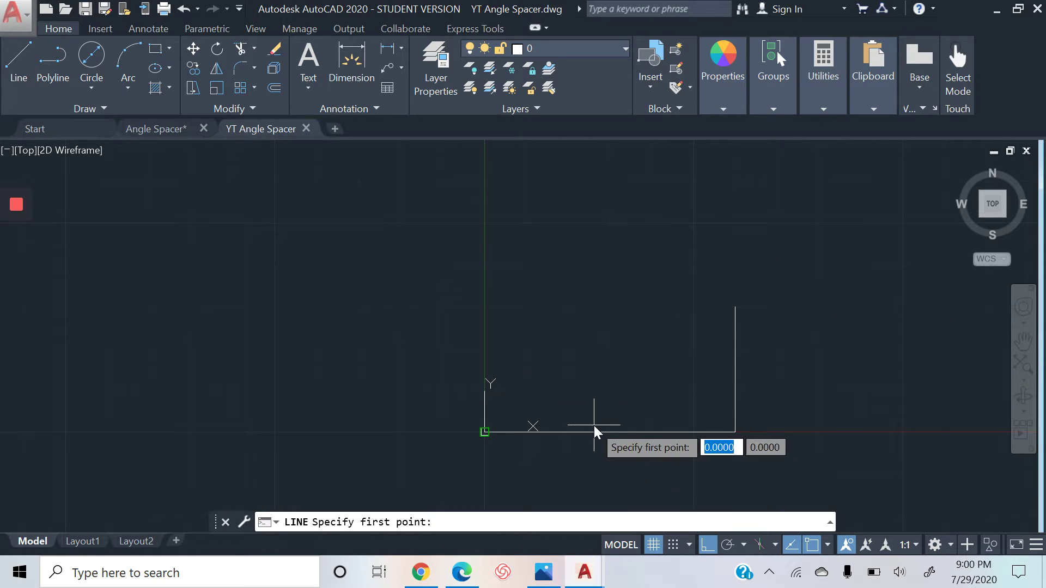
{"action": "left_click", "coordinate": [485, 433]}
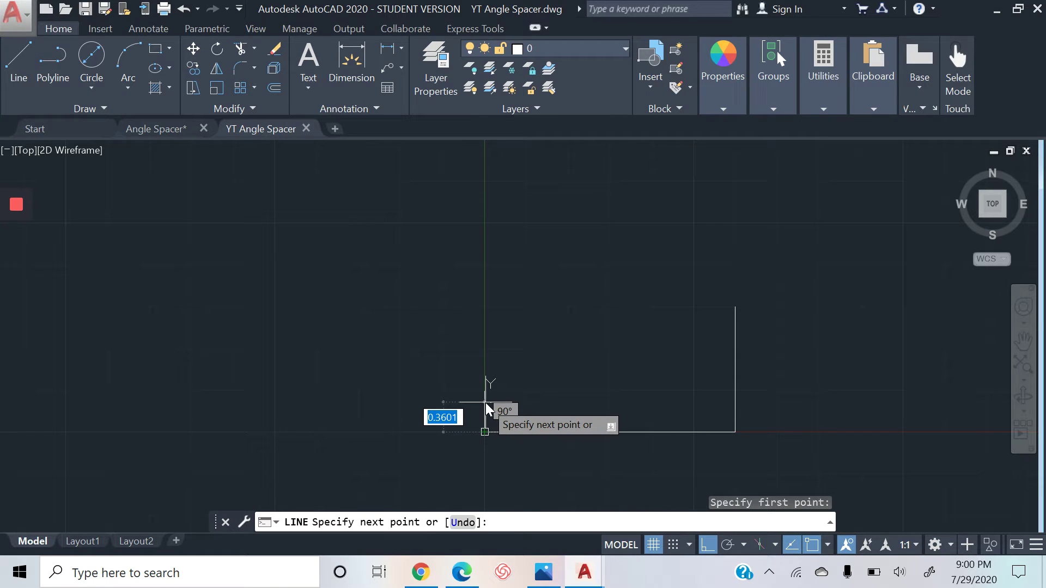
{"action": "type", "text": ".25"}
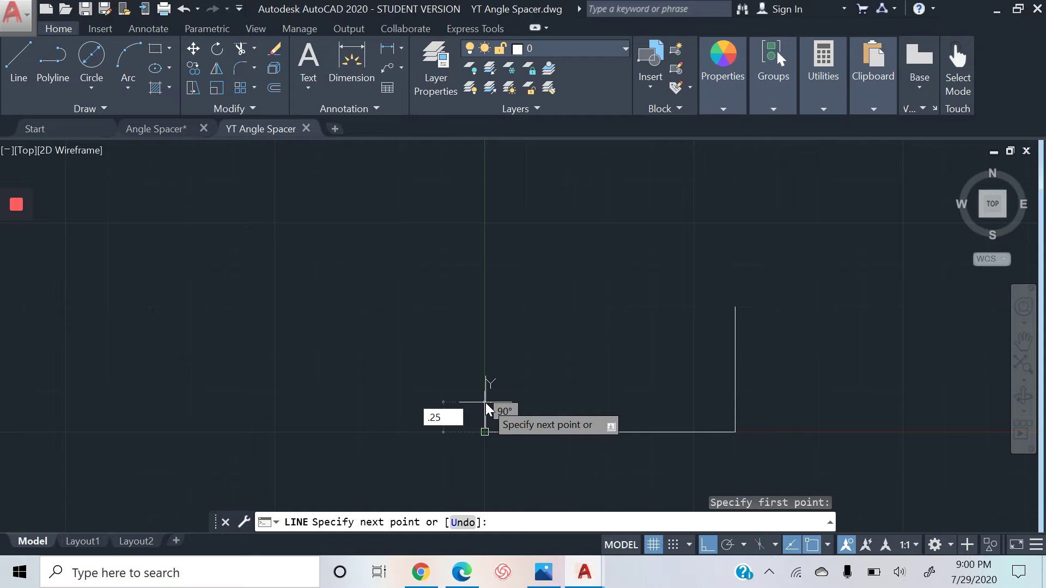
{"action": "key", "text": "Return"}
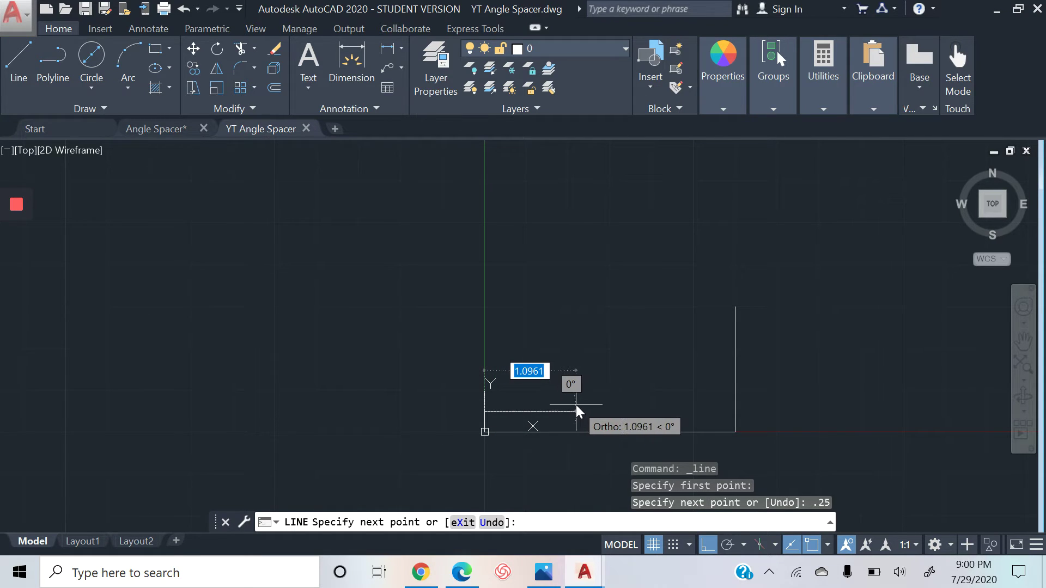
{"action": "type", "text": ".75"}
{"action": "key", "text": "Return"}
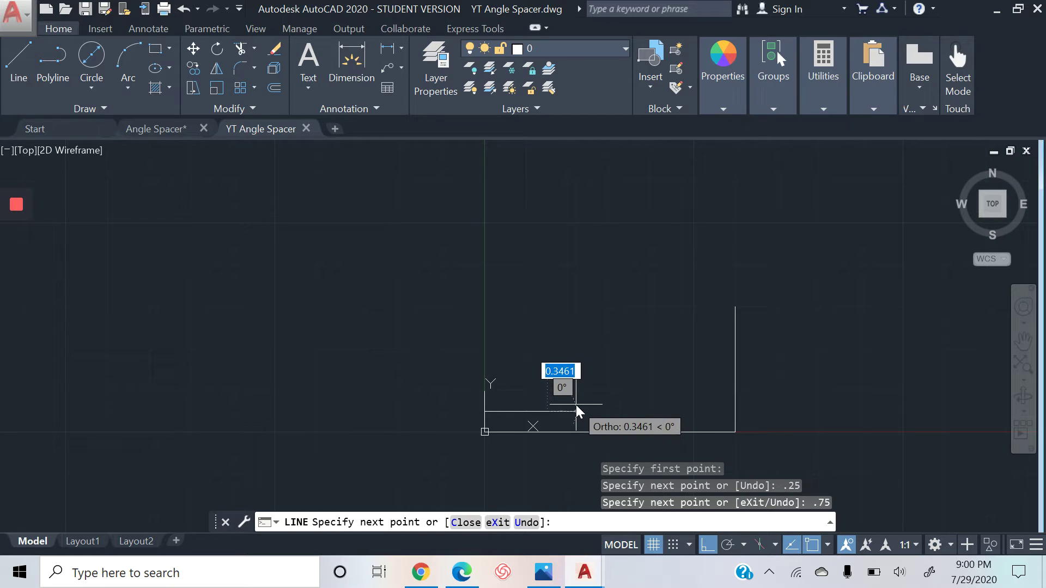
{"action": "type", "text": ".50"}
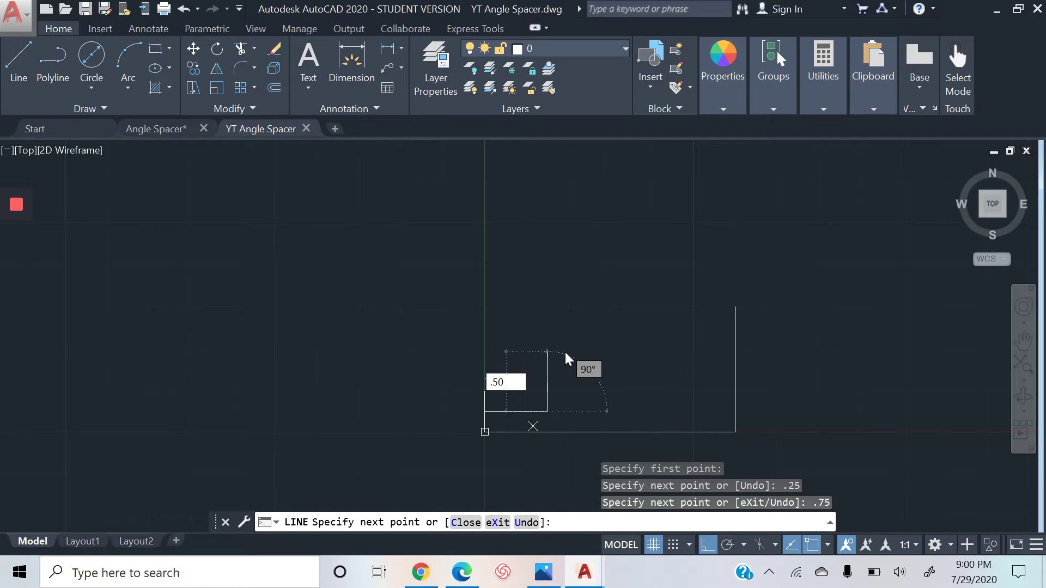
{"action": "key", "text": "Return"}
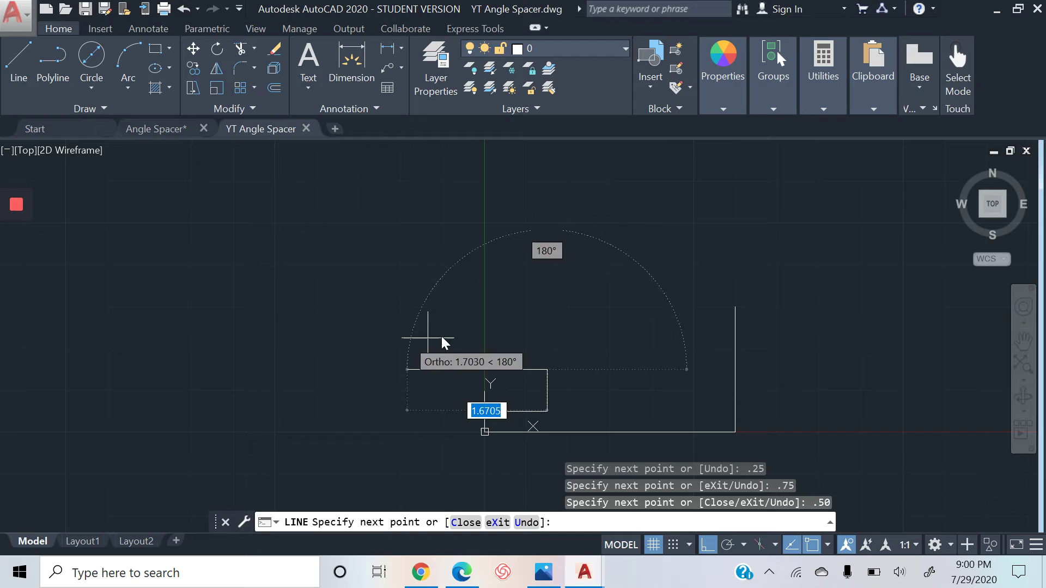
{"action": "type", "text": ".50"}
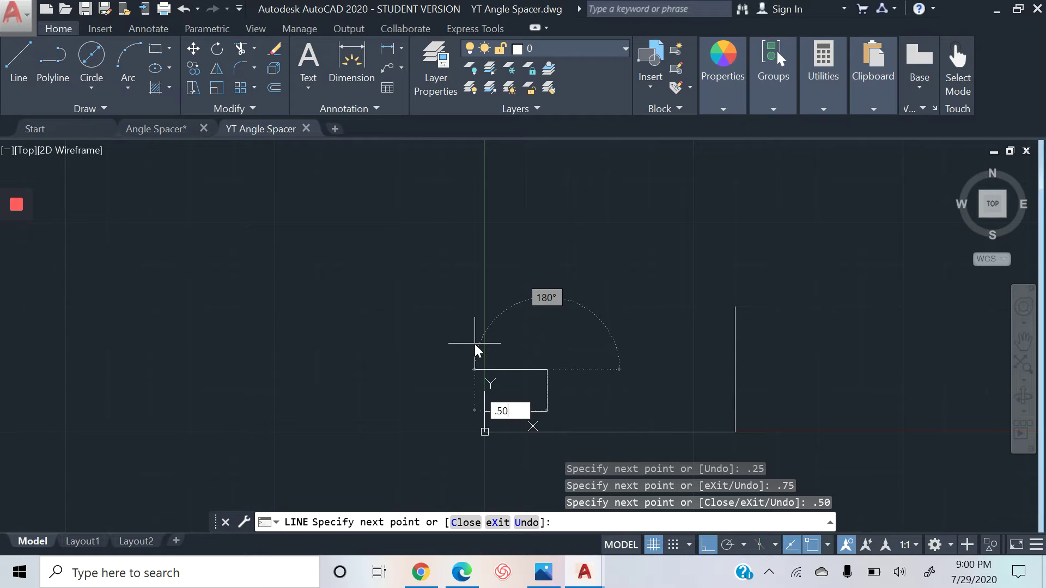
{"action": "key", "text": "Return"}
End the line and bring up the reference photo of the angle spacer.
{"action": "key", "text": "Escape"}
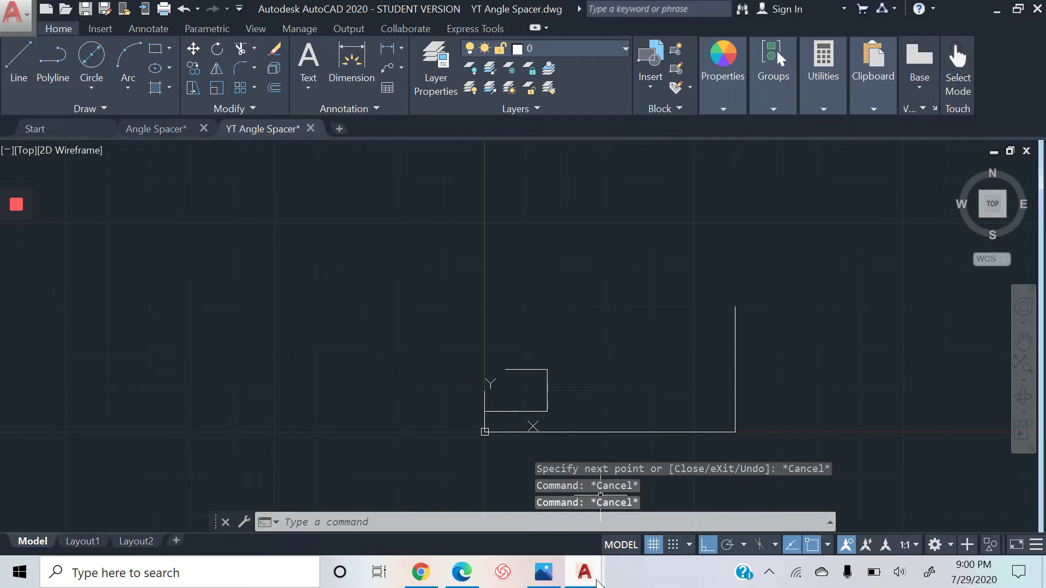
{"action": "mouse_move", "coordinate": [588, 572]}
{"action": "left_click", "coordinate": [543, 572]}
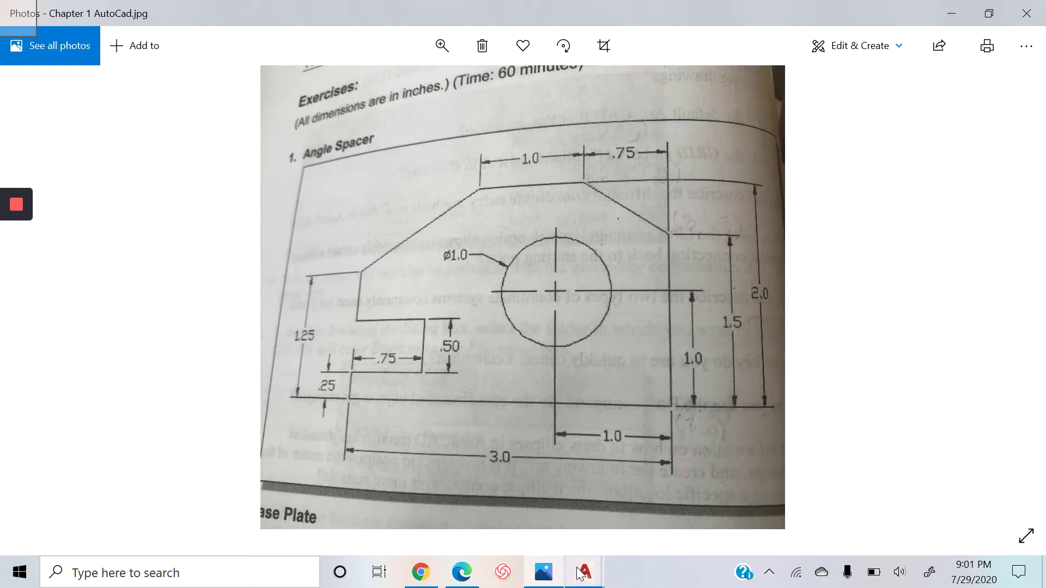
Return to the drawing and delete the wrongly drawn notch top line.
{"action": "mouse_move", "coordinate": [585, 572]}
{"action": "left_click", "coordinate": [663, 504]}
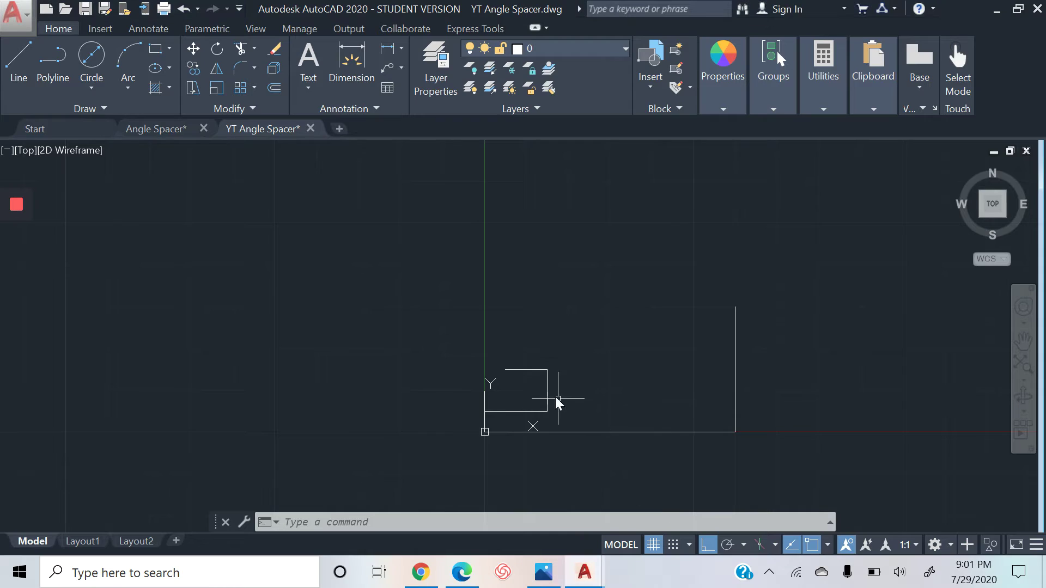
{"action": "left_click", "coordinate": [509, 369]}
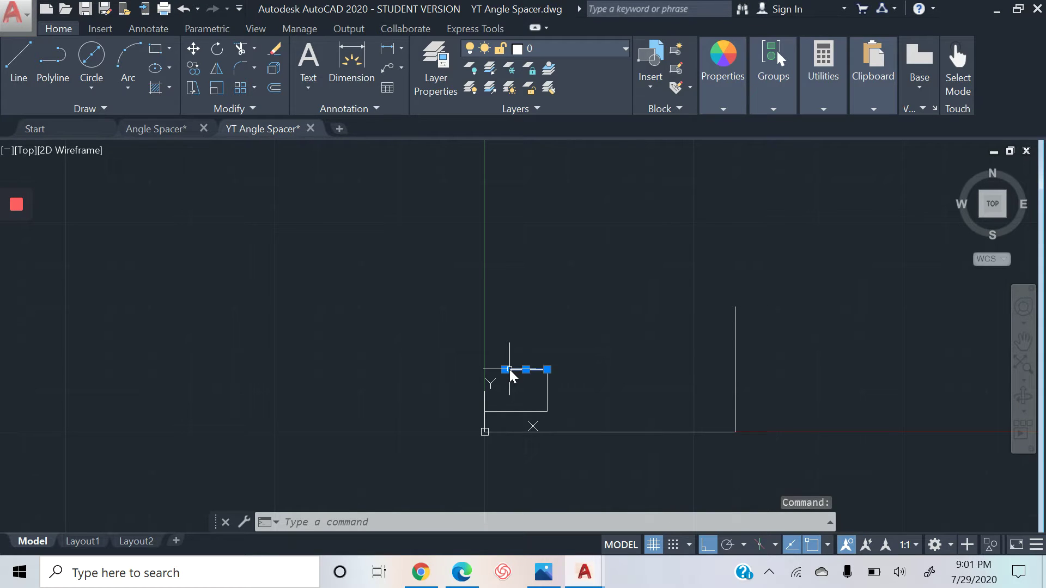
{"action": "key", "text": "Delete"}
{"action": "key", "text": "Return"}
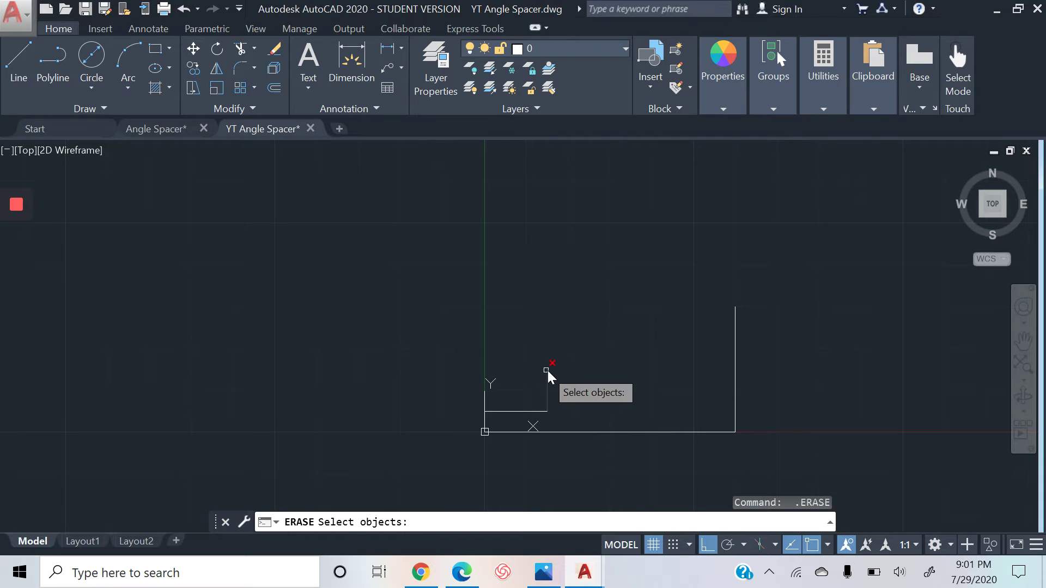
Redraw the notch top as a 0.75 line from its right corner and save.
{"action": "left_click", "coordinate": [19, 59]}
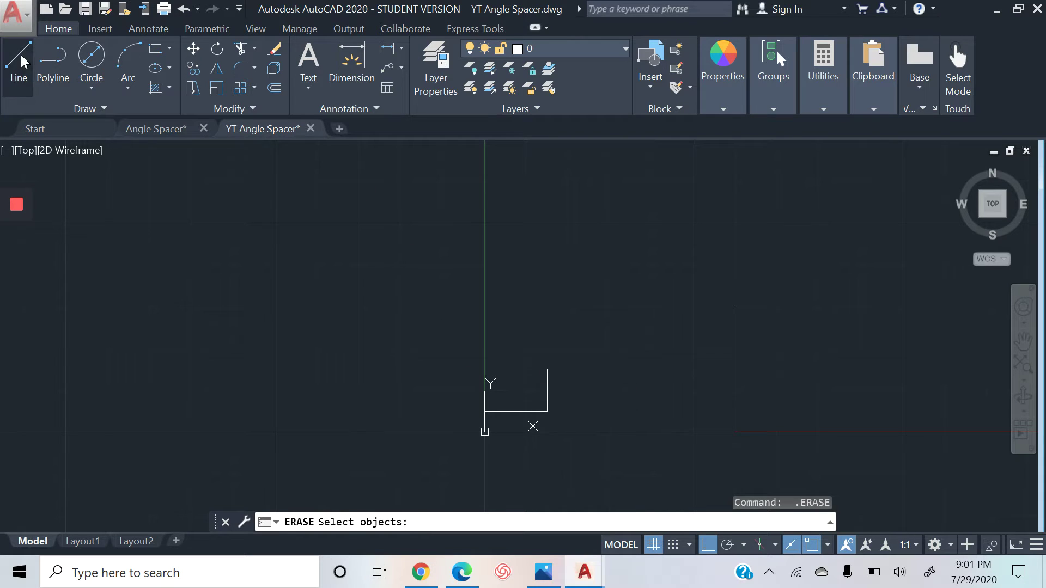
{"action": "left_click", "coordinate": [548, 370]}
{"action": "type", "text": ".75"}
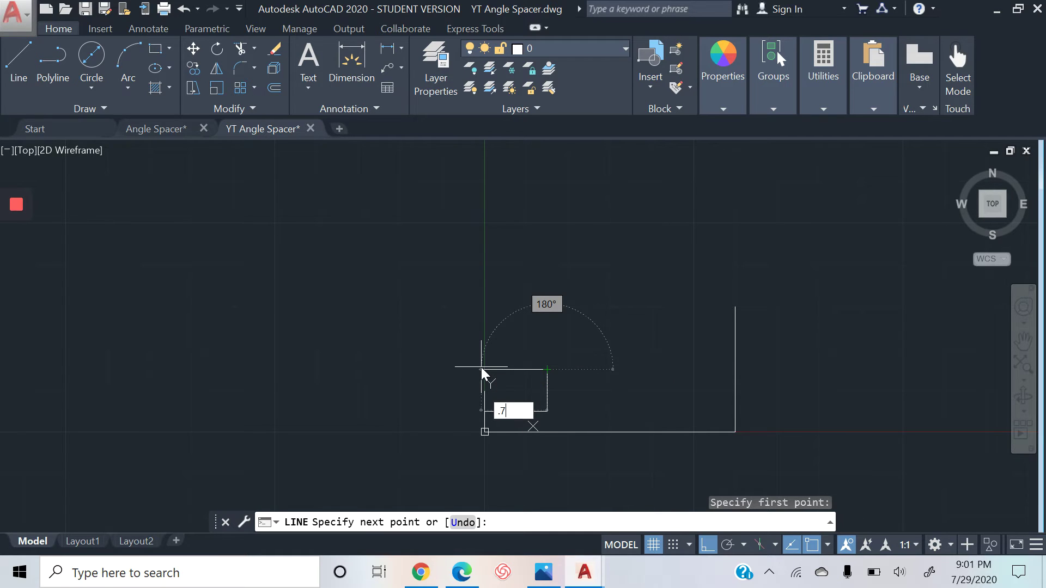
{"action": "key", "text": "Return"}
{"action": "key", "text": "Escape"}
{"action": "key", "text": "Escape"}
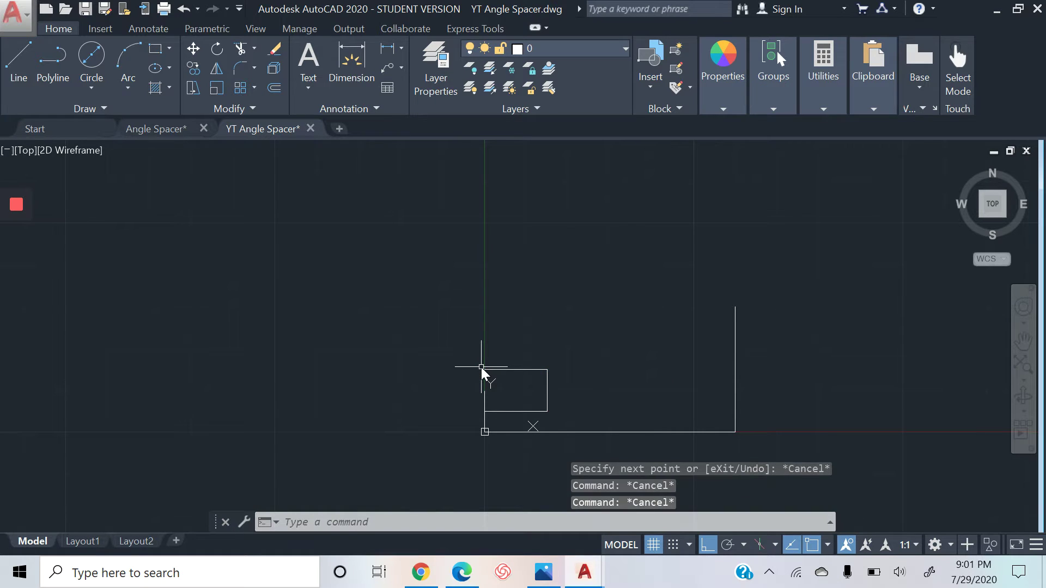
{"action": "key", "text": "ctrl+s"}
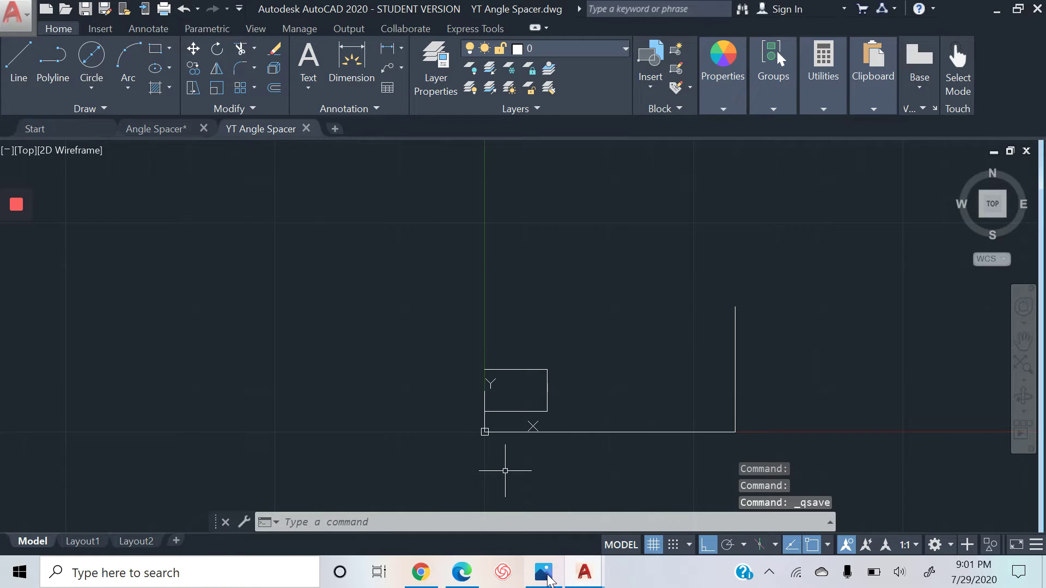
Check the exercise photo, then return to the YT Angle Spacer drawing.
{"action": "left_click", "coordinate": [543, 572]}
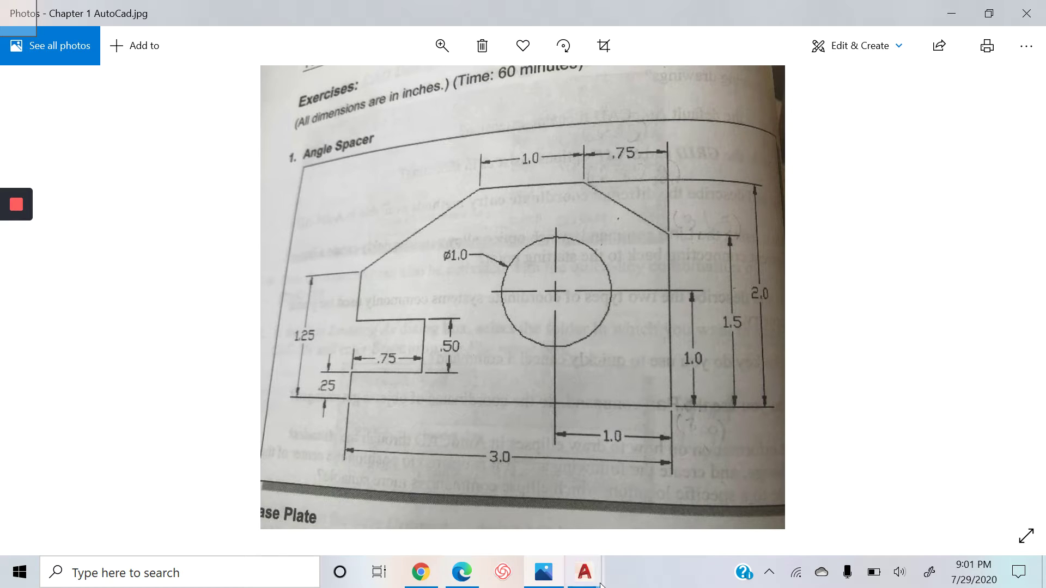
{"action": "mouse_move", "coordinate": [584, 572]}
{"action": "left_click", "coordinate": [644, 486]}
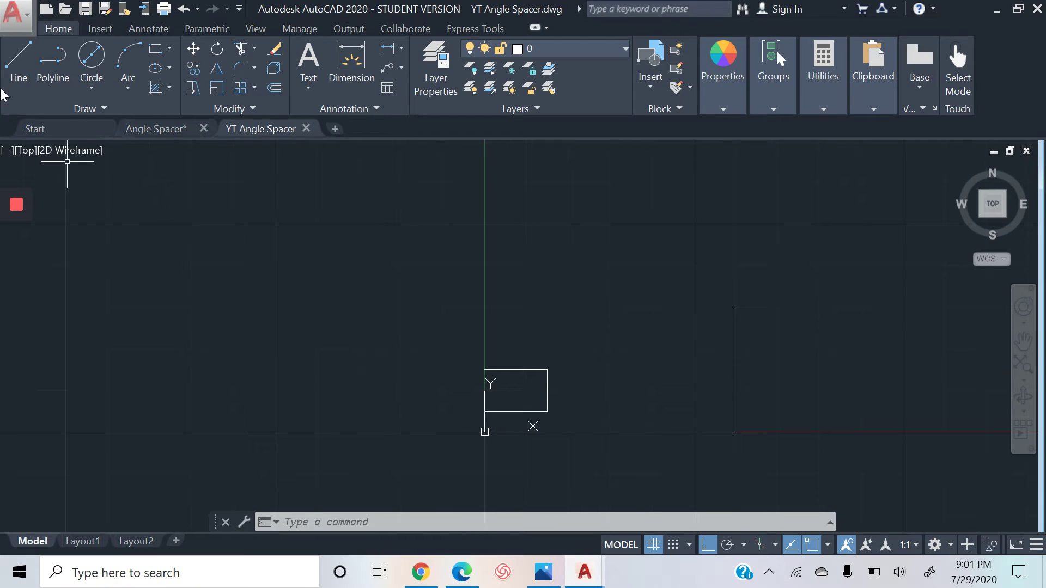
Draw a 0.50 vertical line up from the notch's upper-left corner.
{"action": "left_click", "coordinate": [19, 60]}
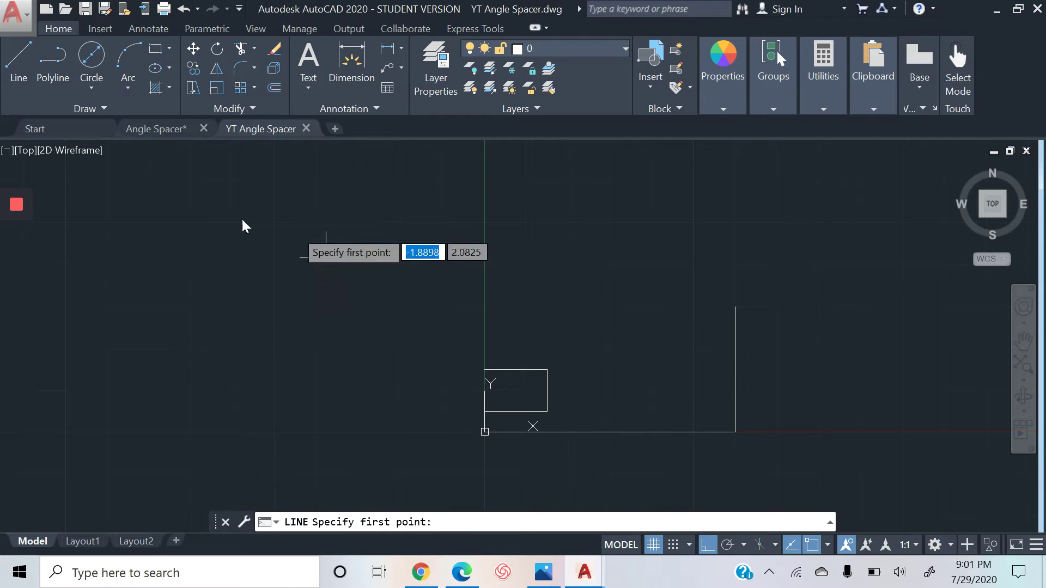
{"action": "left_click", "coordinate": [489, 368]}
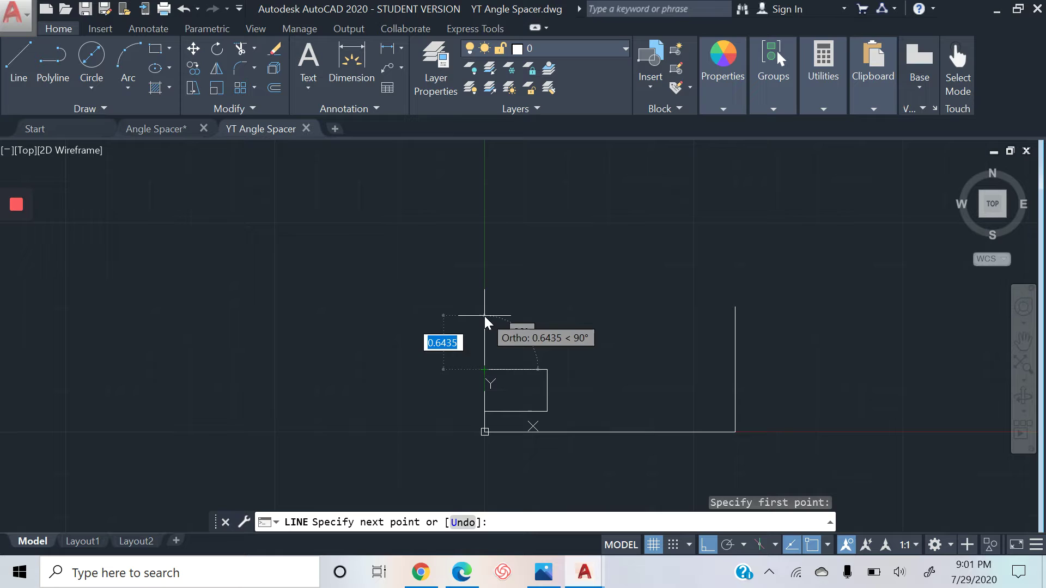
{"action": "key", "text": "Escape"}
{"action": "key", "text": "Escape"}
{"action": "key", "text": "Escape"}
{"action": "left_click", "coordinate": [19, 60]}
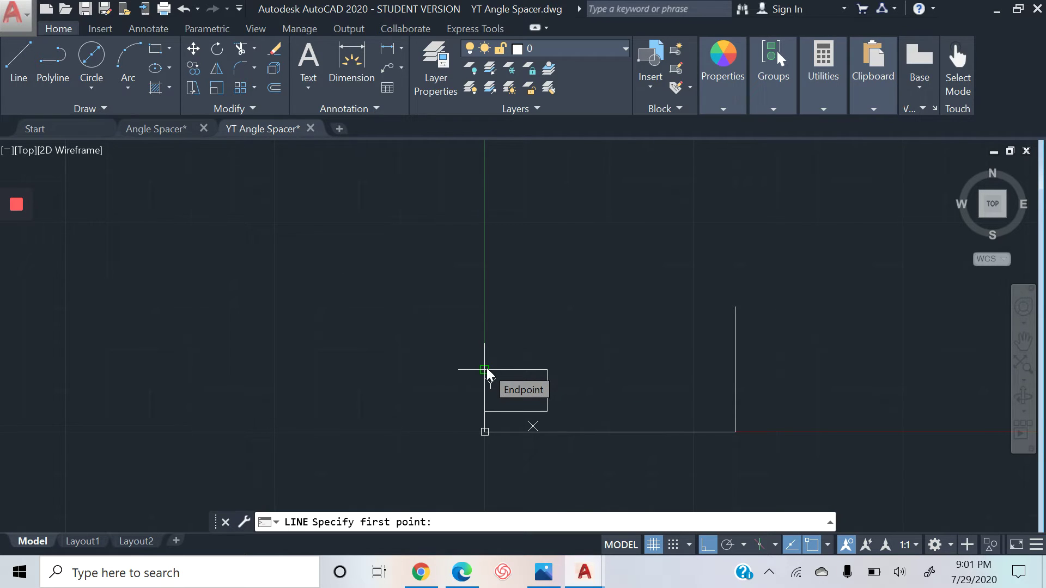
{"action": "left_click", "coordinate": [485, 369]}
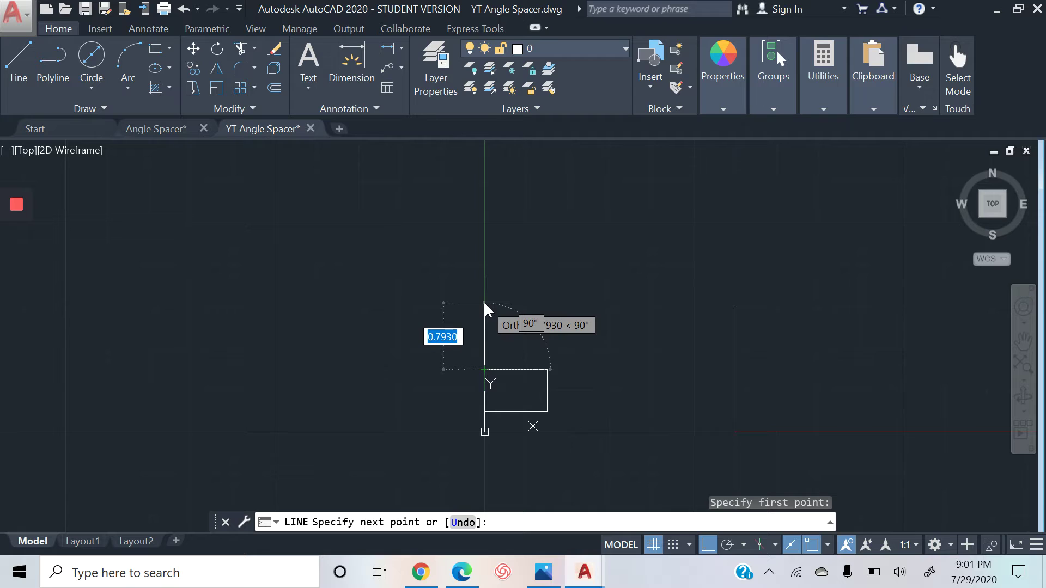
{"action": "type", "text": ".50"}
{"action": "key", "text": "Return"}
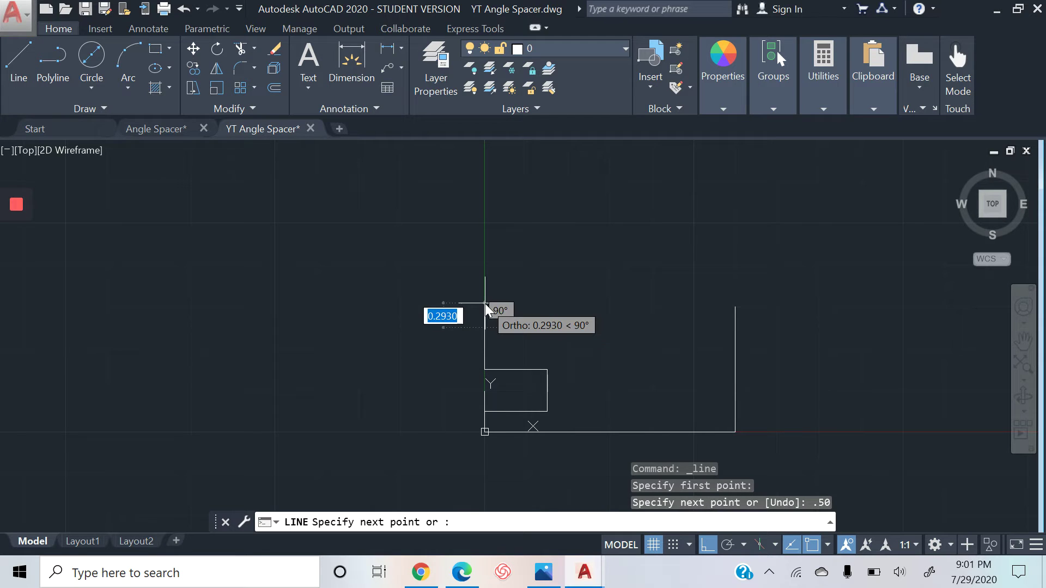
{"action": "key", "text": "alt+Tab"}
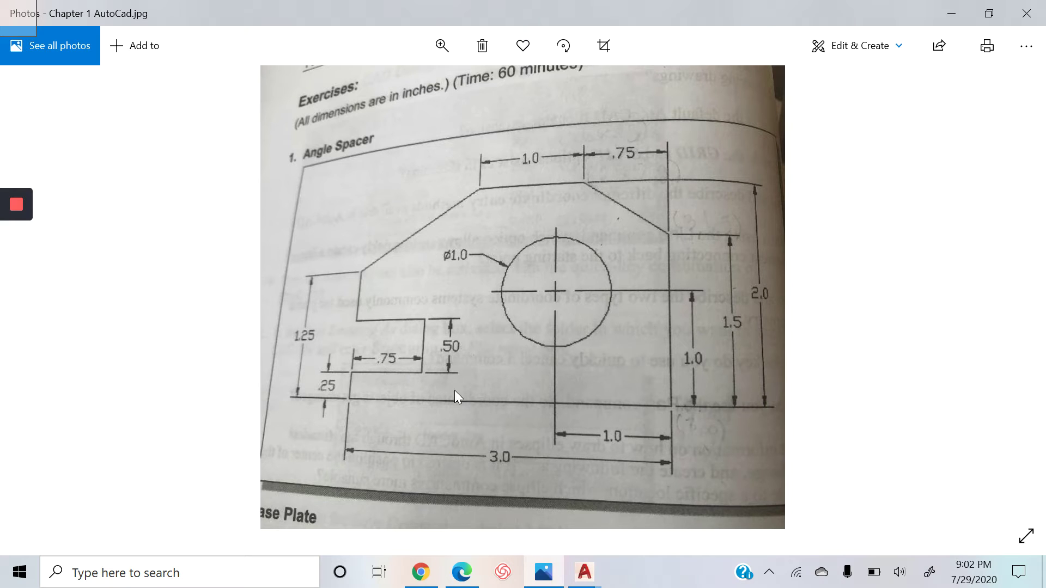
Review the Chapter 1 AutoCad.jpg exercise image, then return to YT Angle Spacer.dwg.
{"action": "mouse_move", "coordinate": [596, 582]}
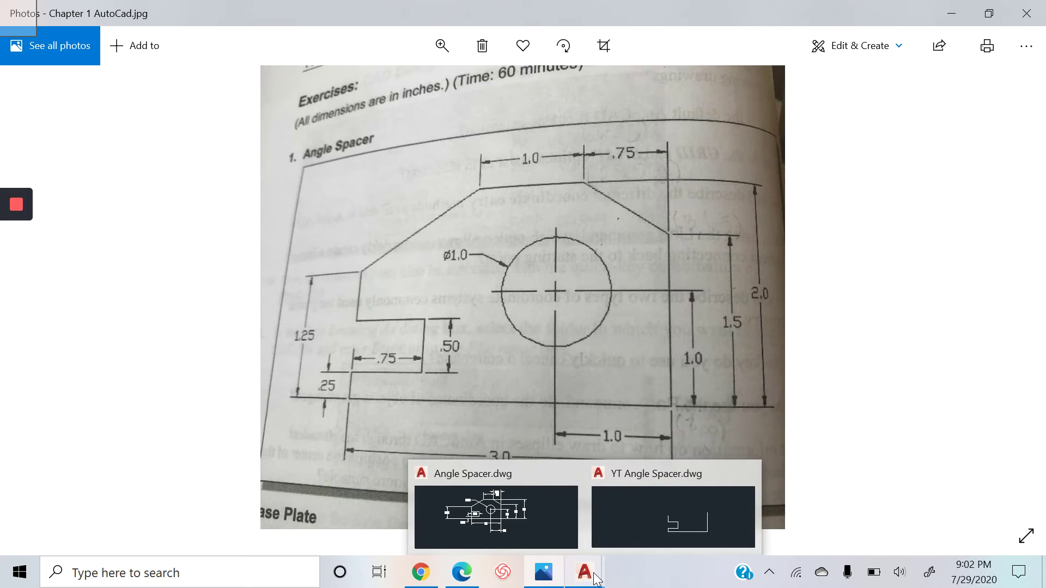
{"action": "left_click", "coordinate": [713, 521]}
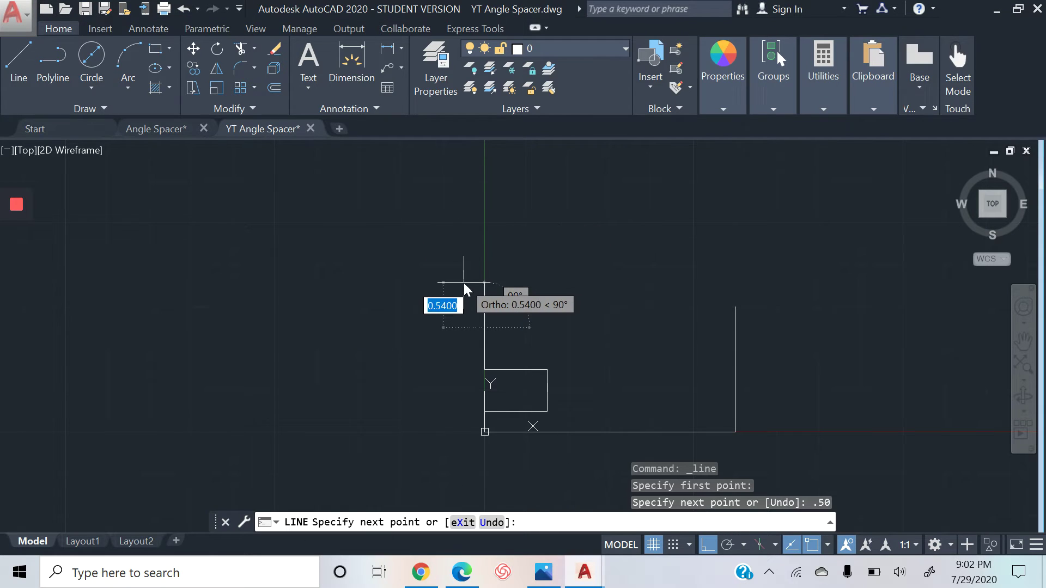
With Ortho off, draw the sloped edge to relative point @1.25,.75.
{"action": "left_click", "coordinate": [708, 546]}
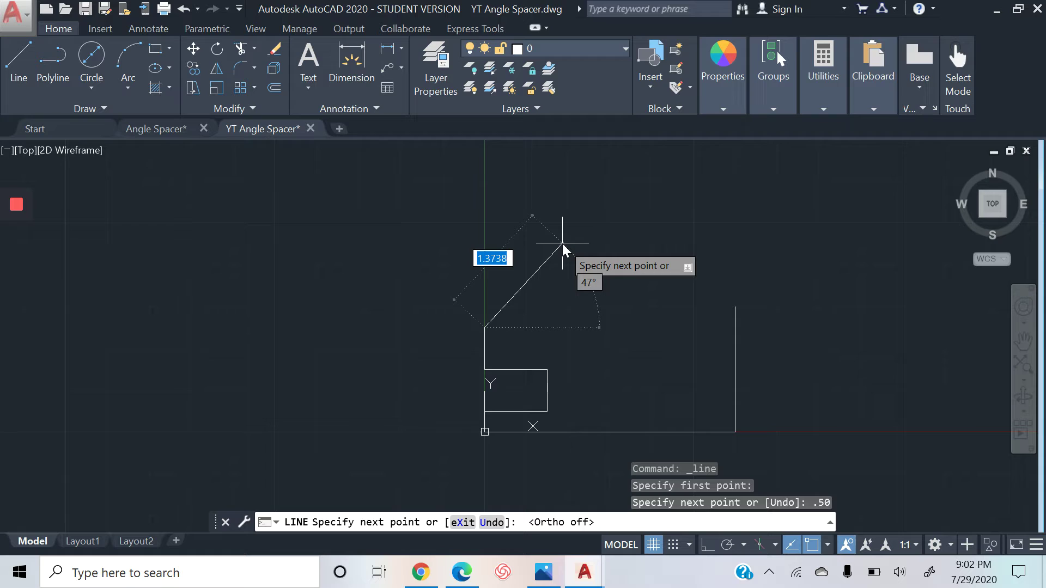
{"action": "key", "text": "shift"}
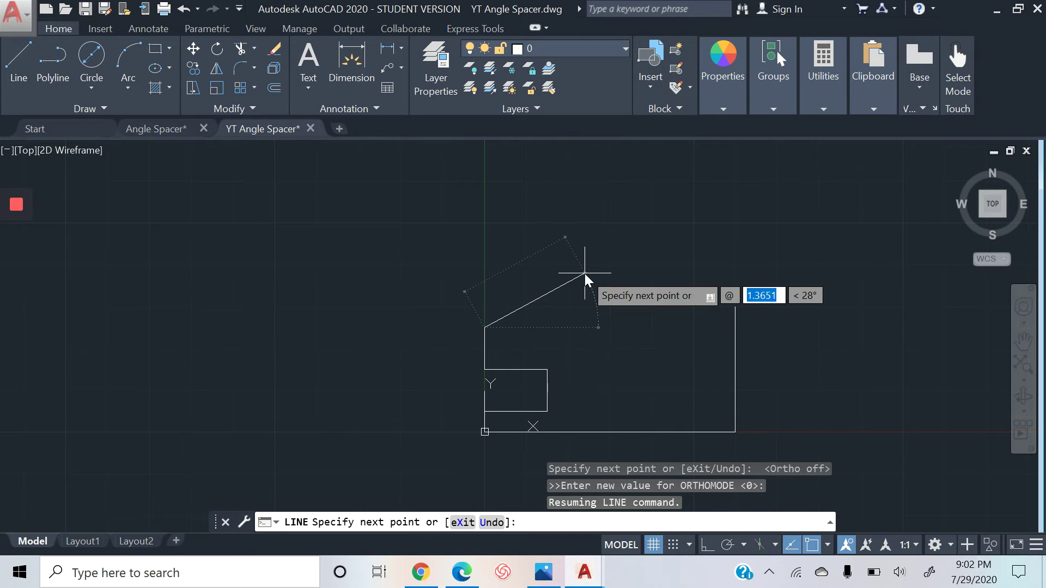
{"action": "type", "text": "1.2"}
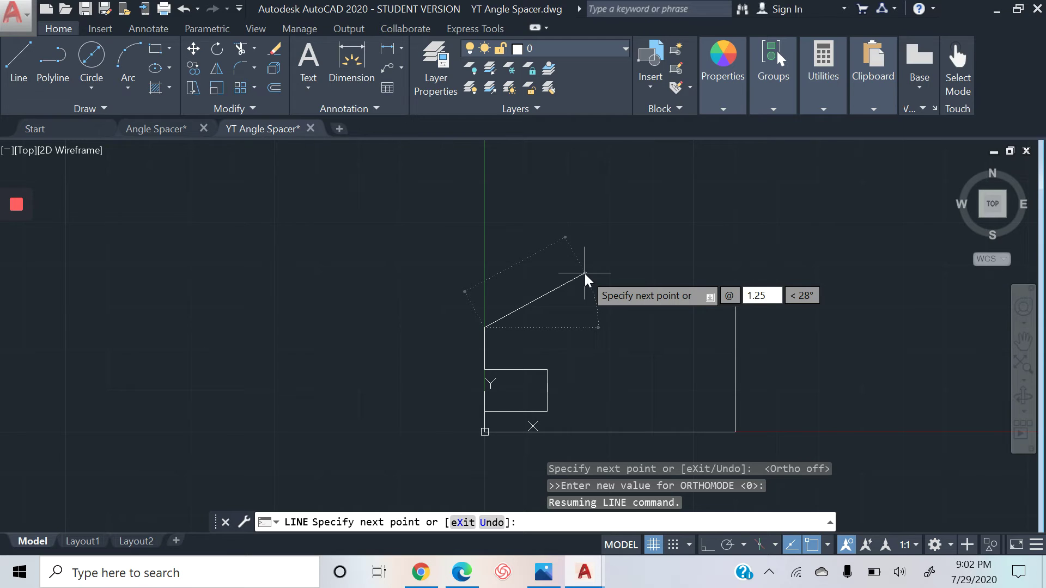
{"action": "key", "text": "Tab"}
{"action": "type", "text": "."}
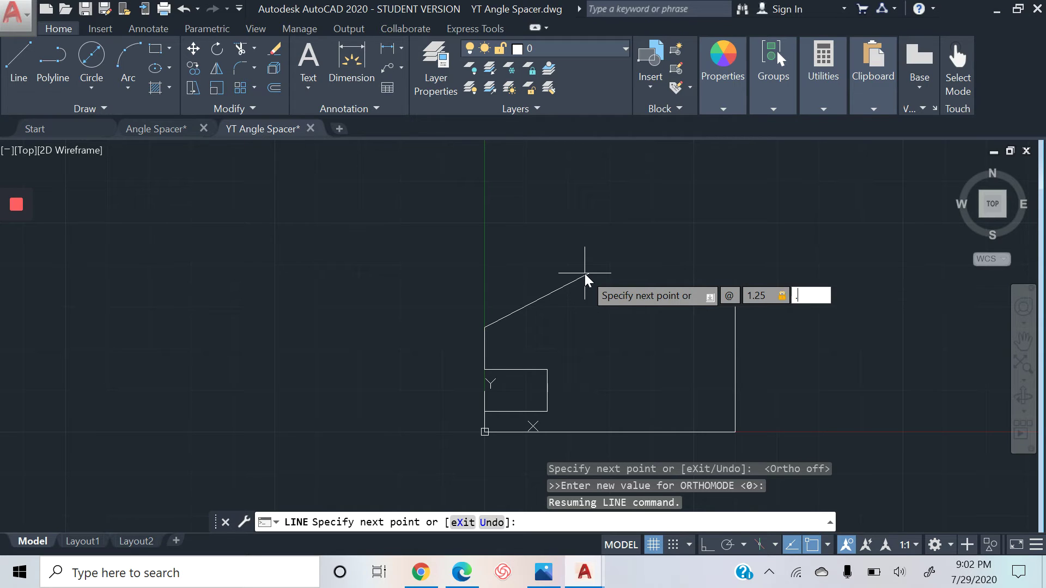
{"action": "type", "text": "75"}
{"action": "key", "text": "Return"}
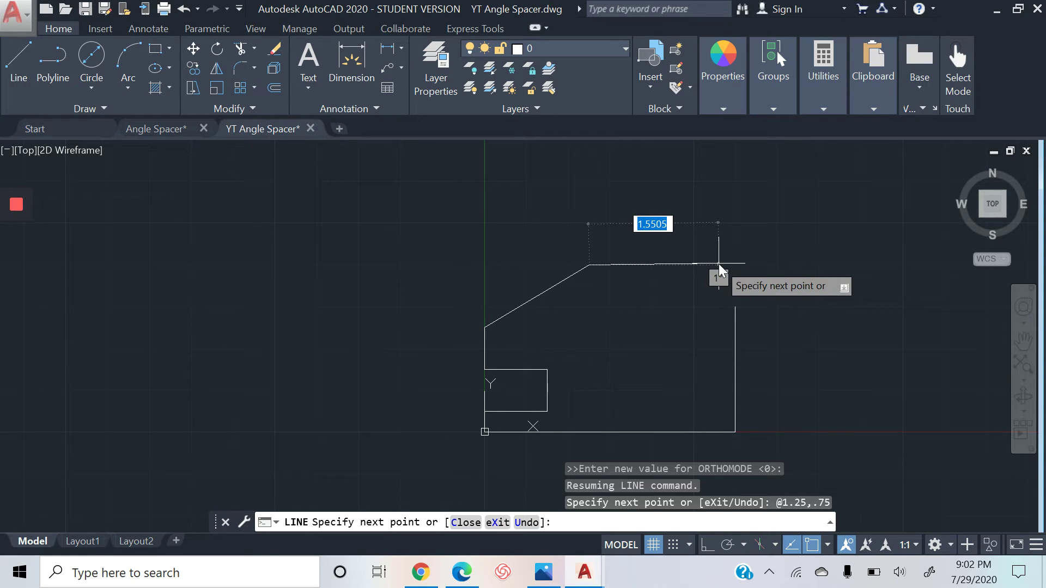
With Ortho on, add a 1-unit flat top and a slope down to the right edge's top.
{"action": "left_click", "coordinate": [706, 544]}
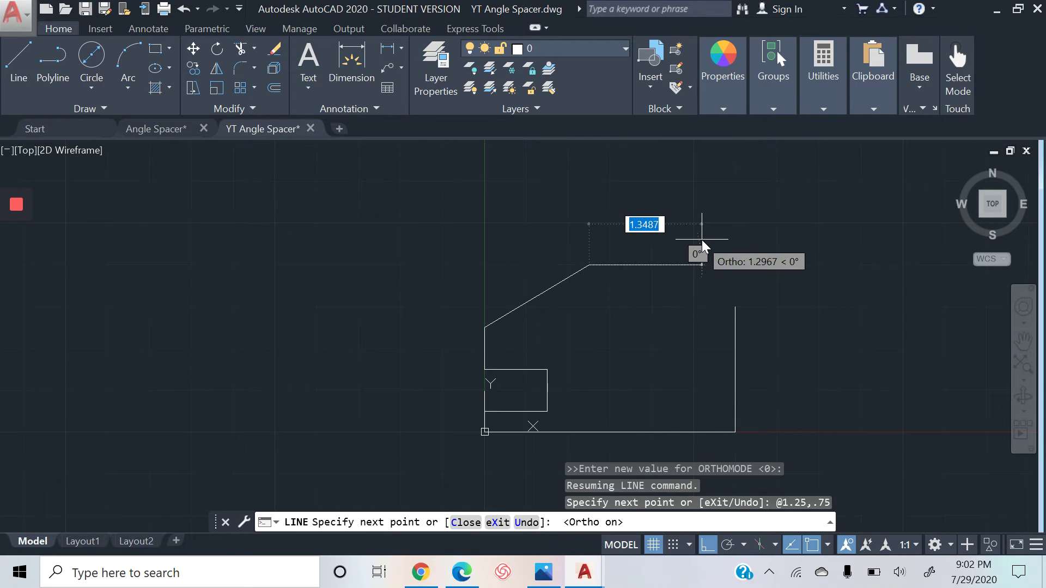
{"action": "type", "text": "1"}
{"action": "key", "text": "Return"}
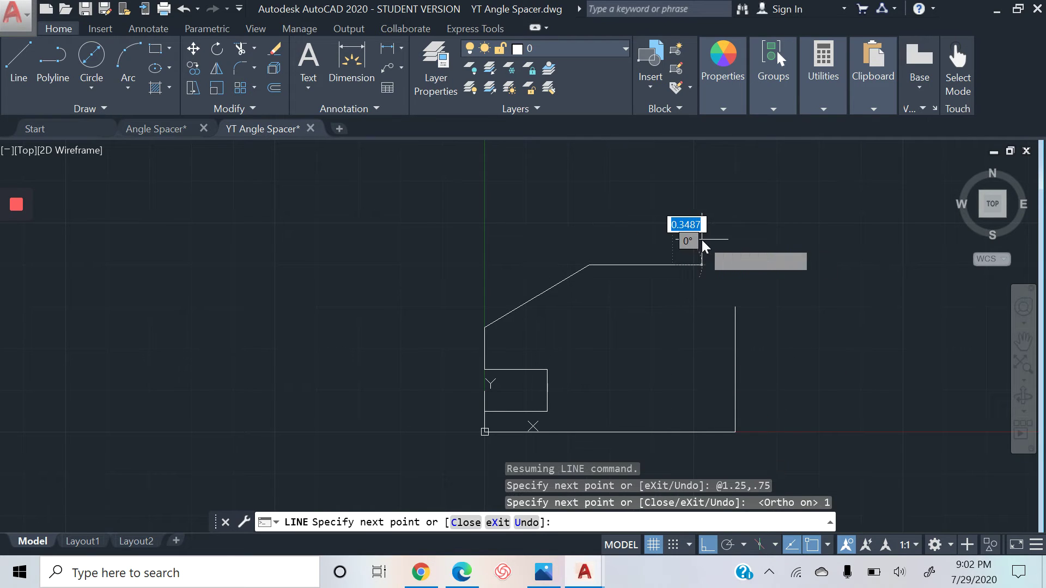
{"action": "left_click", "coordinate": [733, 306]}
{"action": "key", "text": "Escape"}
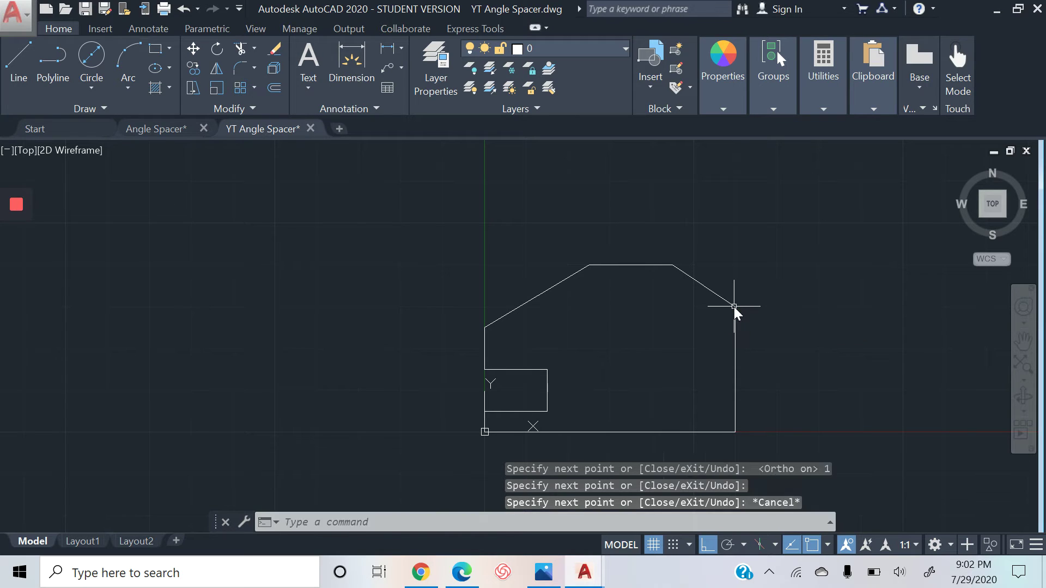
{"action": "key", "text": "Escape"}
{"action": "key", "text": "Escape"}
{"action": "key", "text": "Escape"}
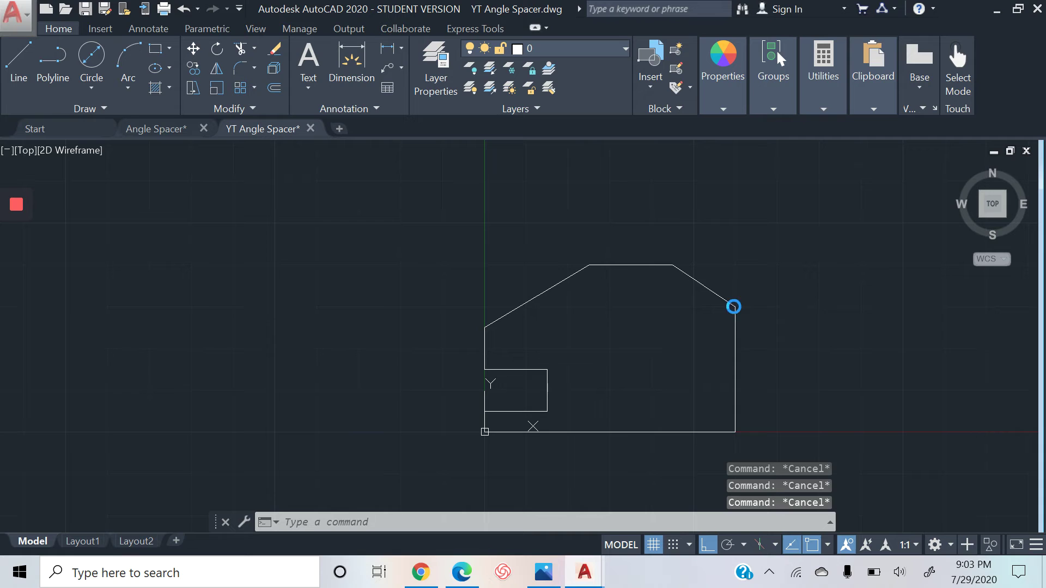
Save, then dimension the 1.00 flat top and the 0.75 span to the right side.
{"action": "key", "text": "ctrl+s"}
{"action": "left_click", "coordinate": [361, 63]}
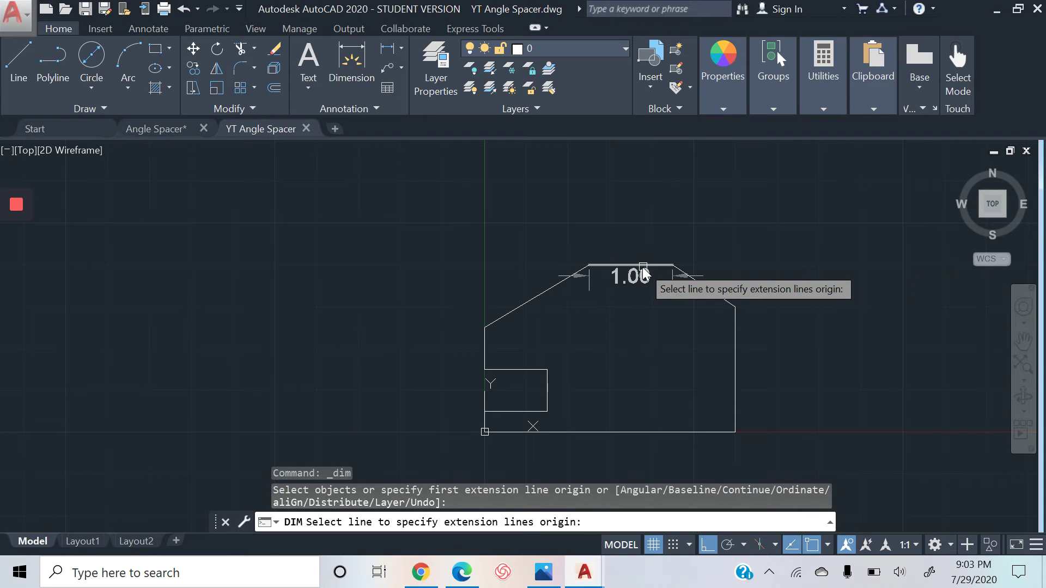
{"action": "left_click", "coordinate": [643, 266]}
{"action": "left_click", "coordinate": [645, 199]}
{"action": "key", "text": "Escape"}
{"action": "key", "text": "Escape"}
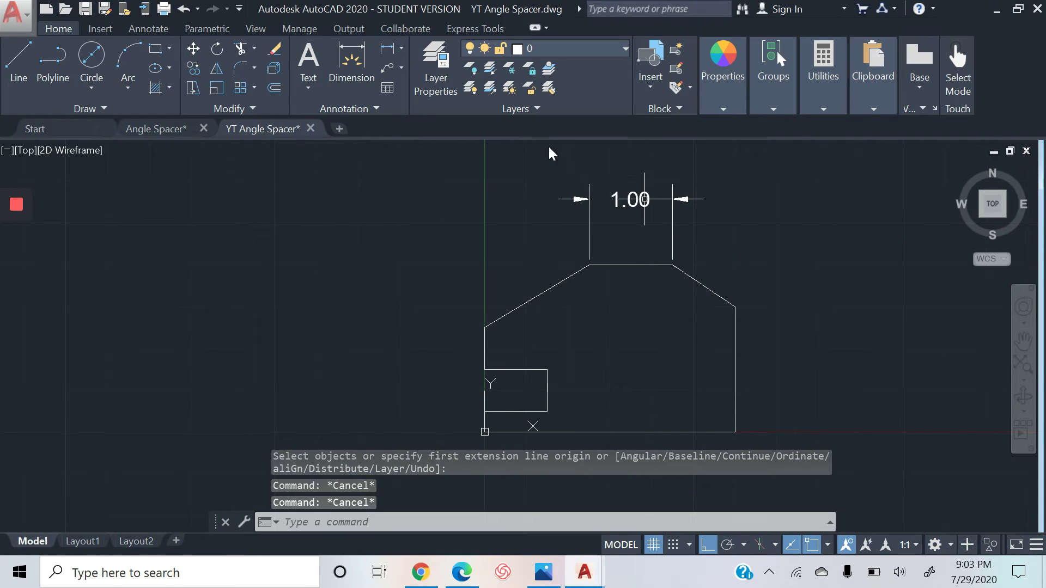
{"action": "left_click", "coordinate": [356, 67]}
{"action": "key", "text": "Return"}
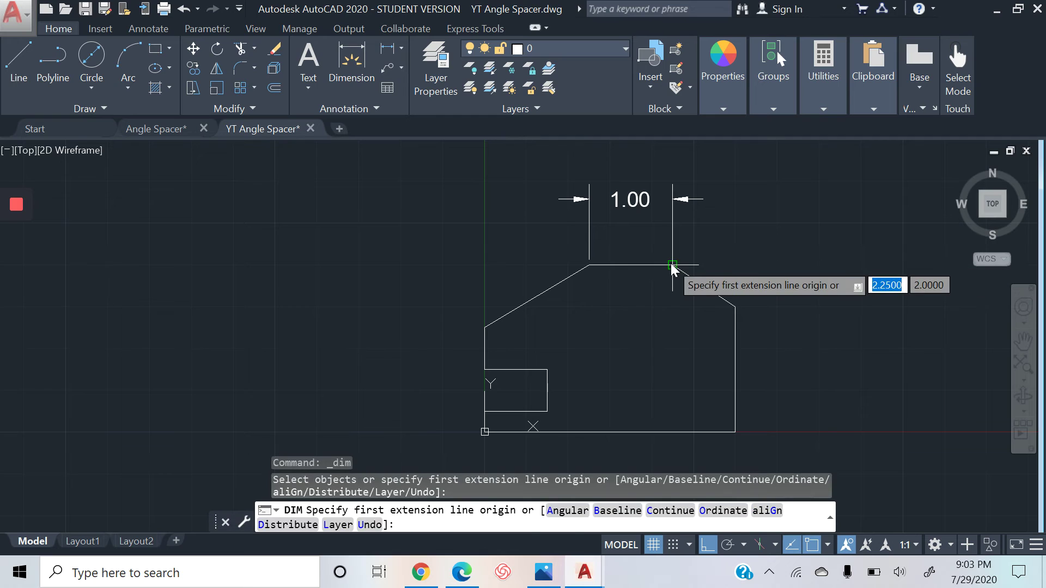
{"action": "left_click", "coordinate": [673, 265]}
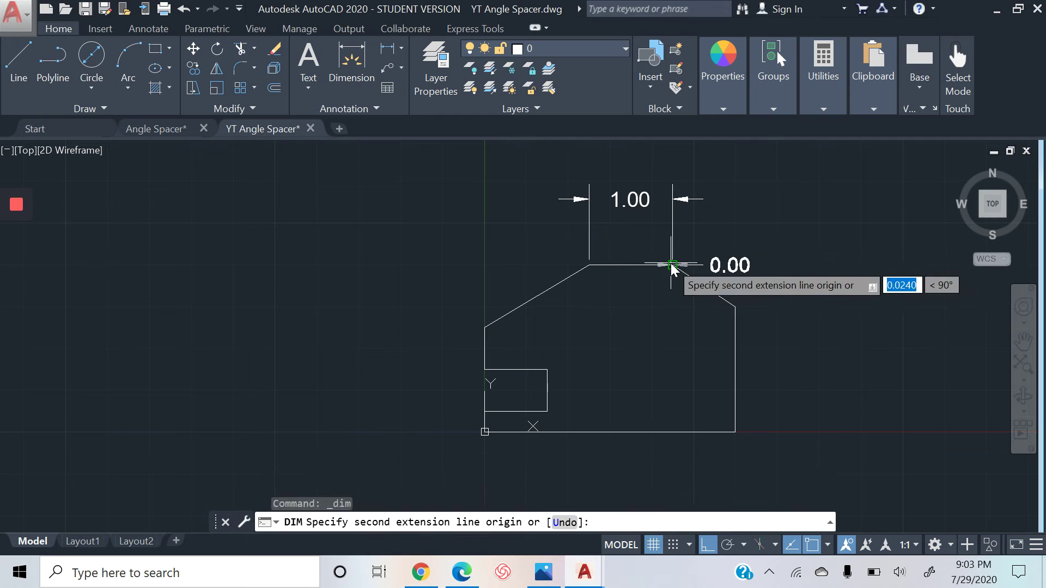
{"action": "left_click", "coordinate": [735, 307]}
{"action": "left_click", "coordinate": [728, 208]}
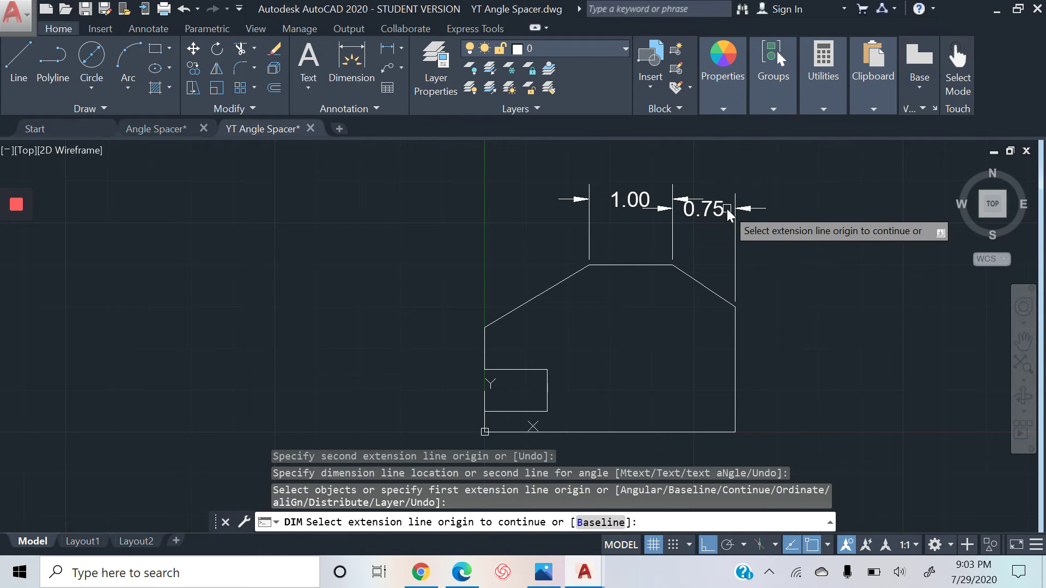
{"action": "key", "text": "Escape"}
{"action": "key", "text": "Escape"}
{"action": "key", "text": "Escape"}
{"action": "key", "text": "Escape"}
Add the 0.25 step height dimension at the lower left and save.
{"action": "key", "text": "Return"}
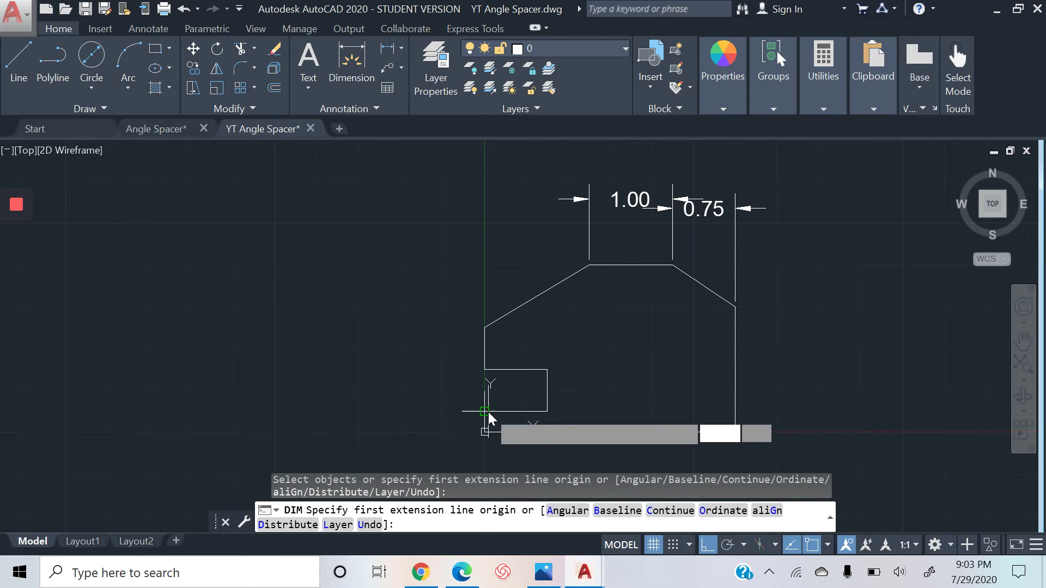
{"action": "left_click", "coordinate": [491, 432]}
{"action": "left_click", "coordinate": [485, 412]}
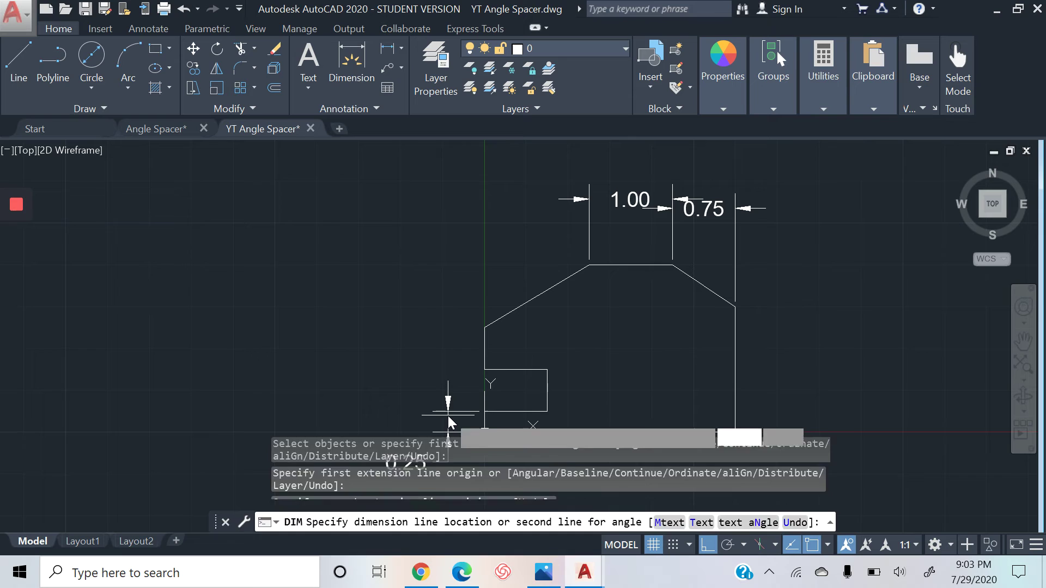
{"action": "key", "text": "Escape"}
{"action": "key", "text": "Escape"}
{"action": "key", "text": "ctrl+s"}
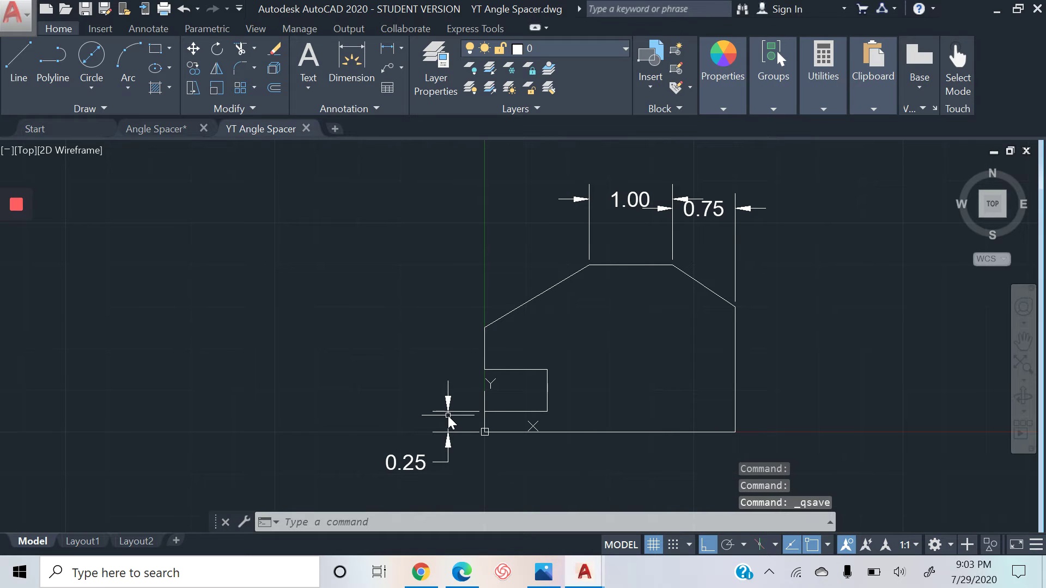
Dimension the 1.50 right edge and the 2.00 overall height on the right side.
{"action": "left_click", "coordinate": [353, 74]}
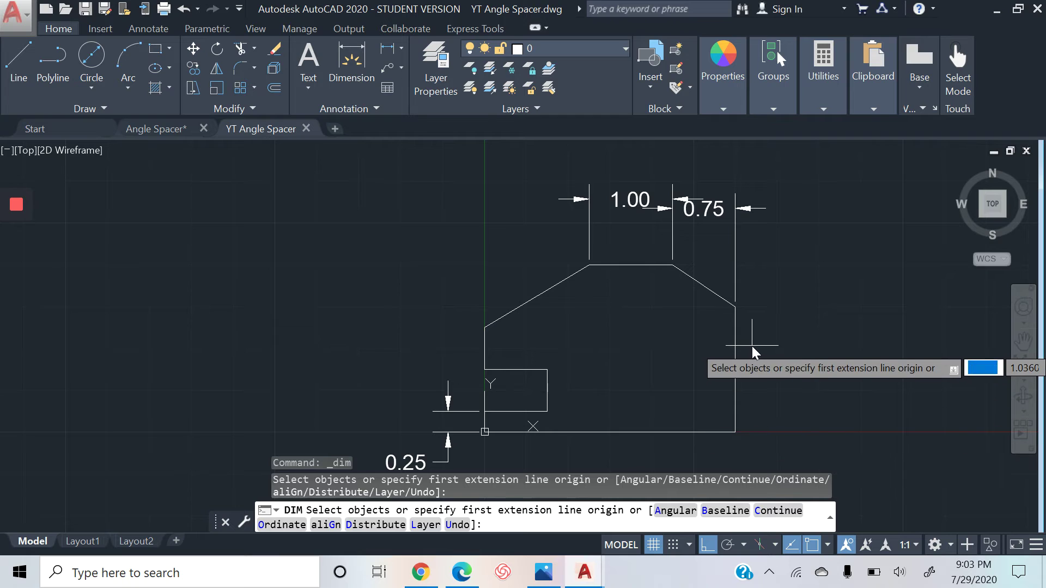
{"action": "key", "text": "Return"}
{"action": "left_click", "coordinate": [737, 348]}
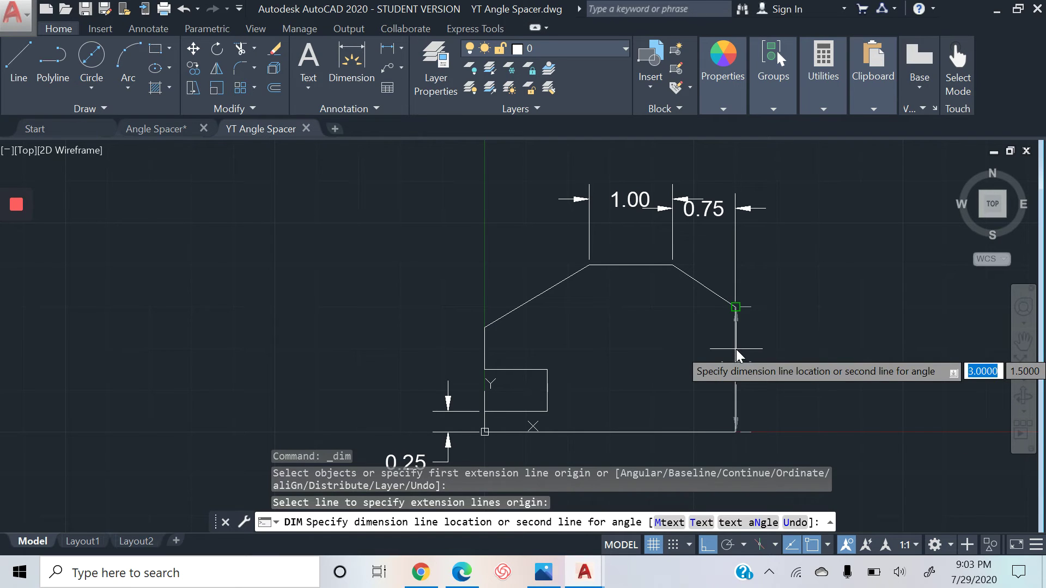
{"action": "left_click", "coordinate": [867, 346]}
{"action": "key", "text": "Escape"}
{"action": "key", "text": "Escape"}
{"action": "key", "text": "Escape"}
{"action": "key", "text": "Escape"}
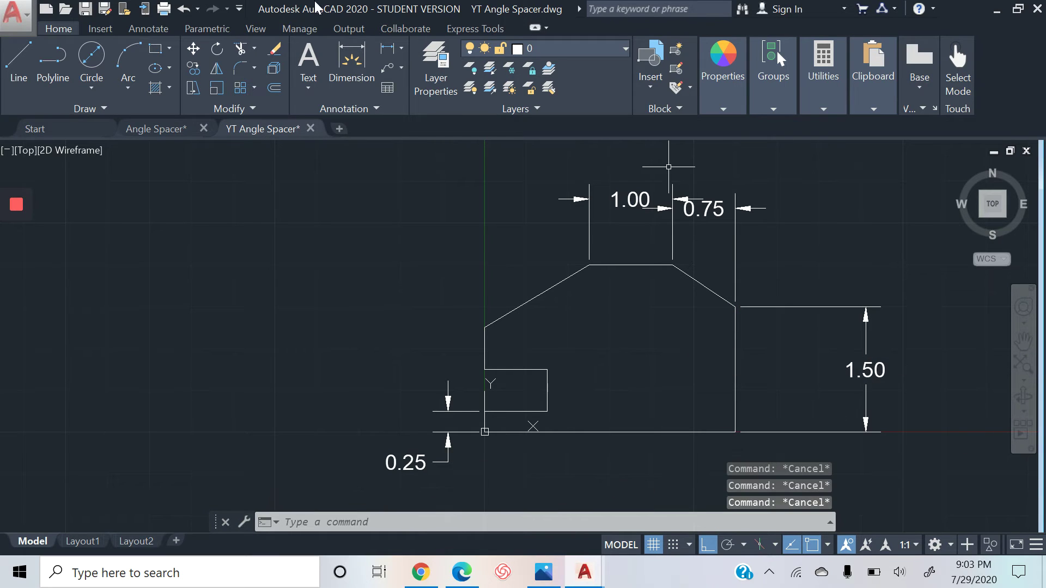
{"action": "left_click", "coordinate": [359, 59]}
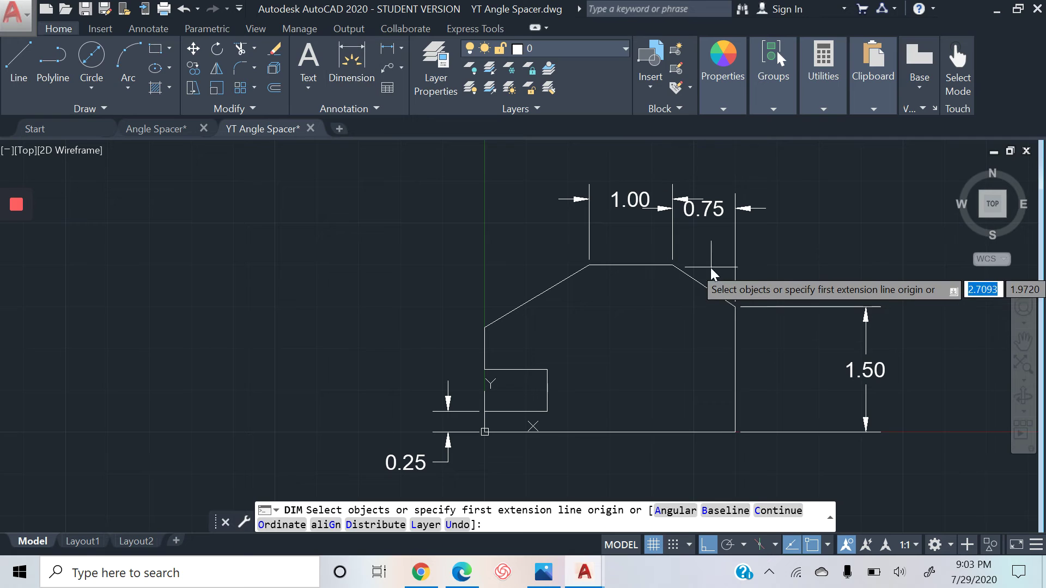
{"action": "left_click", "coordinate": [674, 267]}
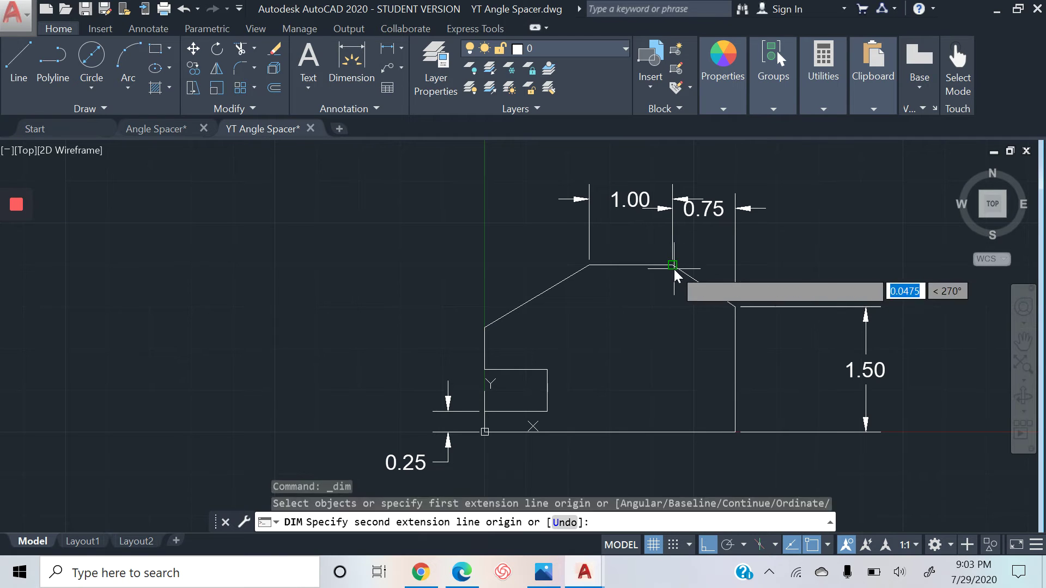
{"action": "left_click", "coordinate": [736, 431]}
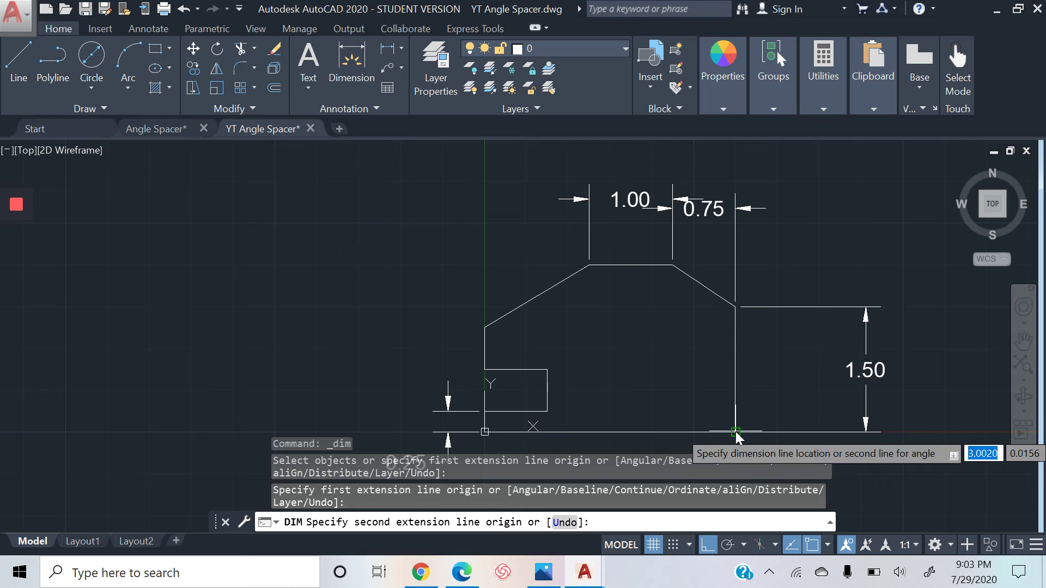
{"action": "left_click", "coordinate": [940, 408]}
{"action": "key", "text": "Escape"}
{"action": "key", "text": "Escape"}
{"action": "key", "text": "Escape"}
{"action": "key", "text": "Escape"}
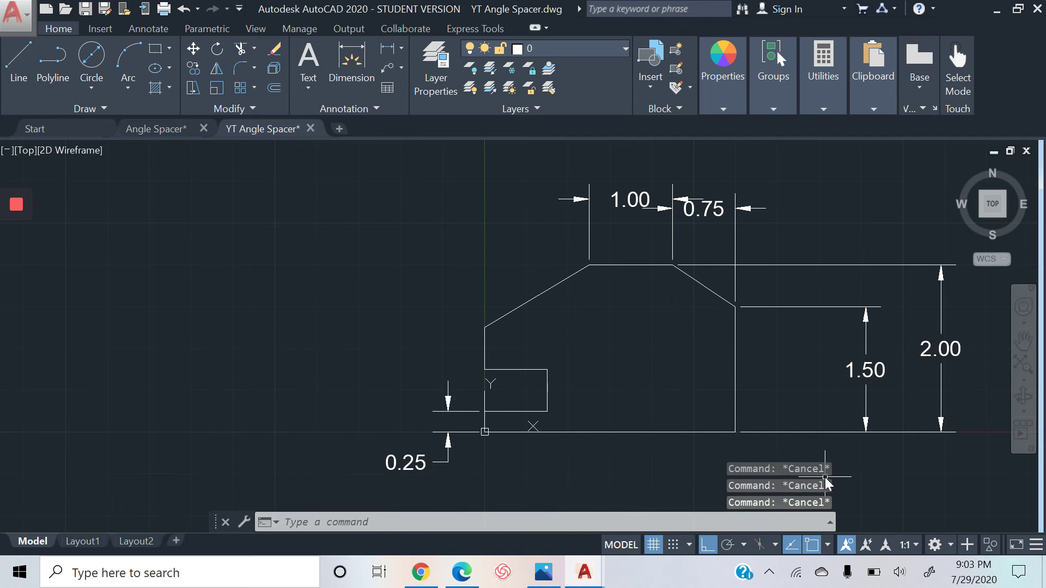
Pan and zoom the view to bring the base of the part into view.
{"action": "right_click", "coordinate": [825, 477]}
{"action": "left_click", "coordinate": [876, 326]}
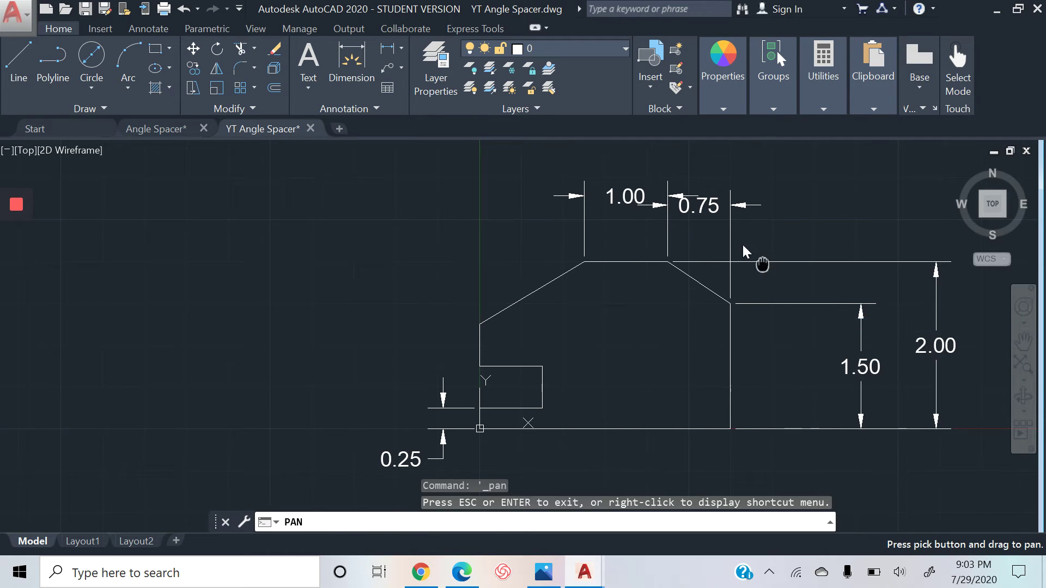
{"action": "left_click_drag", "start_coordinate": [768, 286], "coordinate": [724, 238]}
{"action": "scroll", "coordinate": [724, 237], "scroll_direction": "up", "scroll_amount": 2}
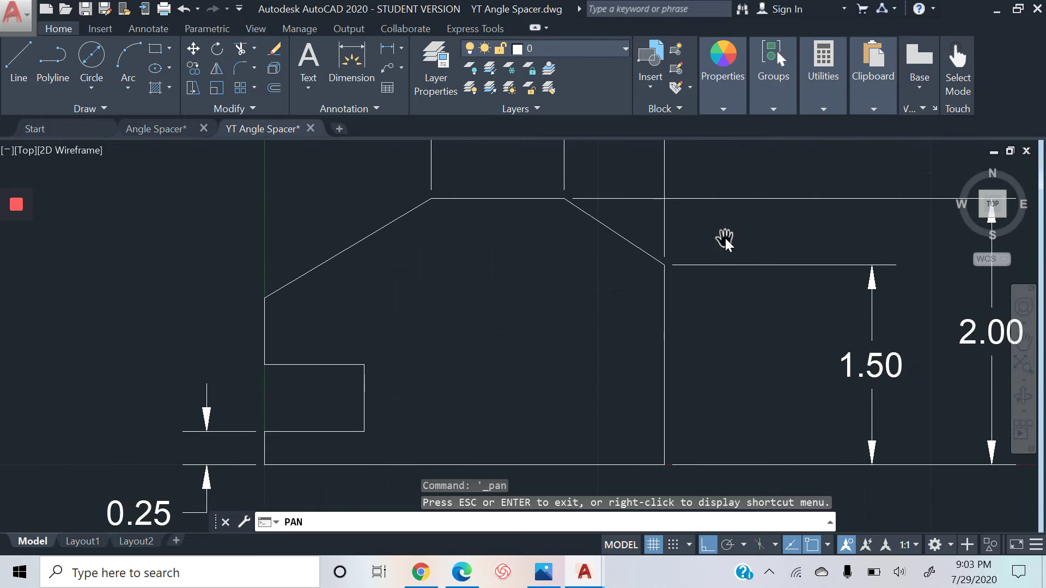
{"action": "right_click", "coordinate": [549, 337]}
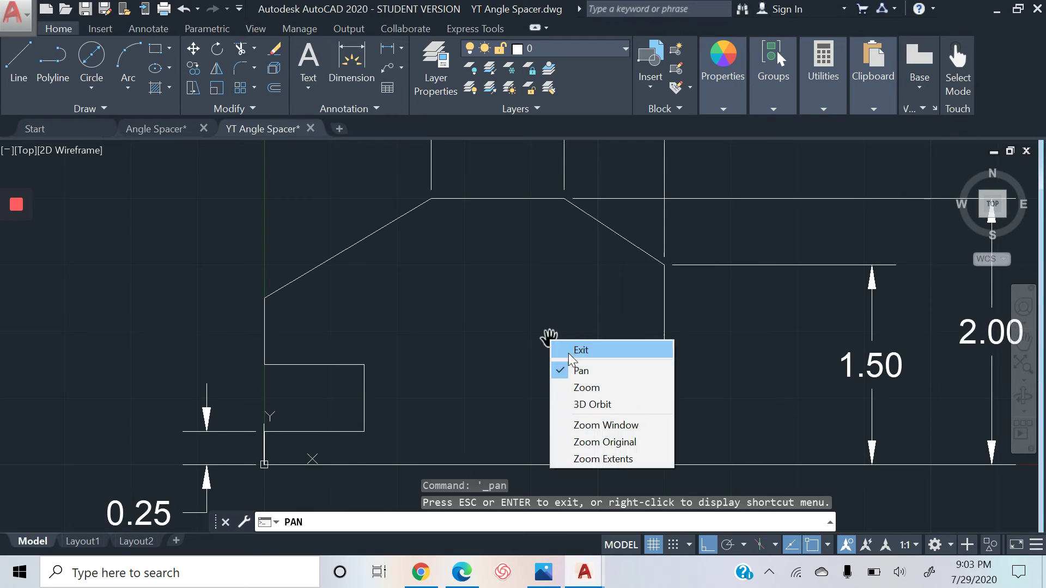
{"action": "left_click", "coordinate": [592, 371]}
{"action": "left_click_drag", "start_coordinate": [591, 375], "coordinate": [596, 302]}
{"action": "key", "text": "Escape"}
{"action": "key", "text": "Escape"}
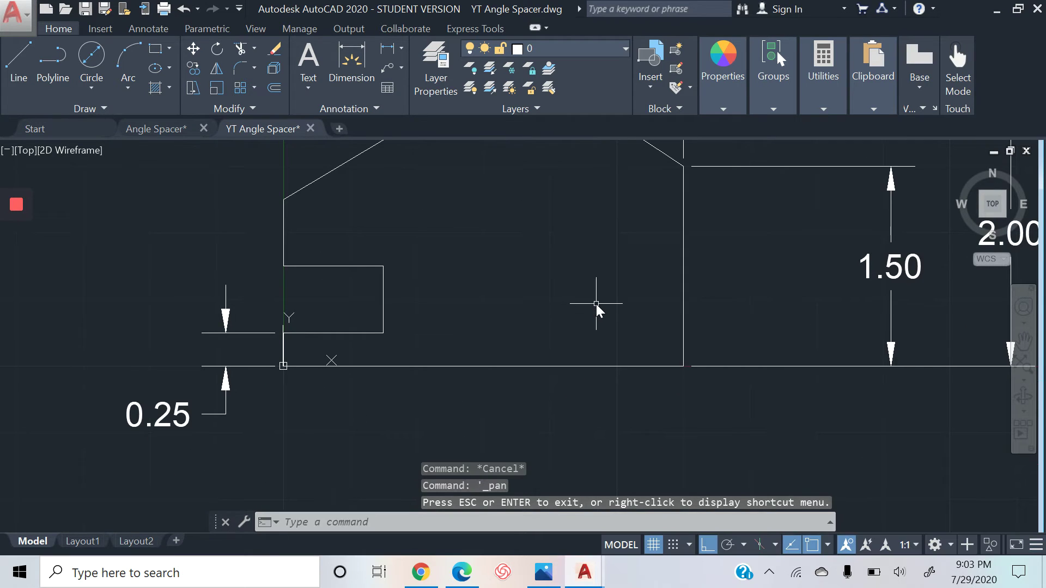
Dimension the 3.00 base width and the 0.50 notch height.
{"action": "left_click", "coordinate": [352, 62]}
{"action": "left_click", "coordinate": [420, 364]}
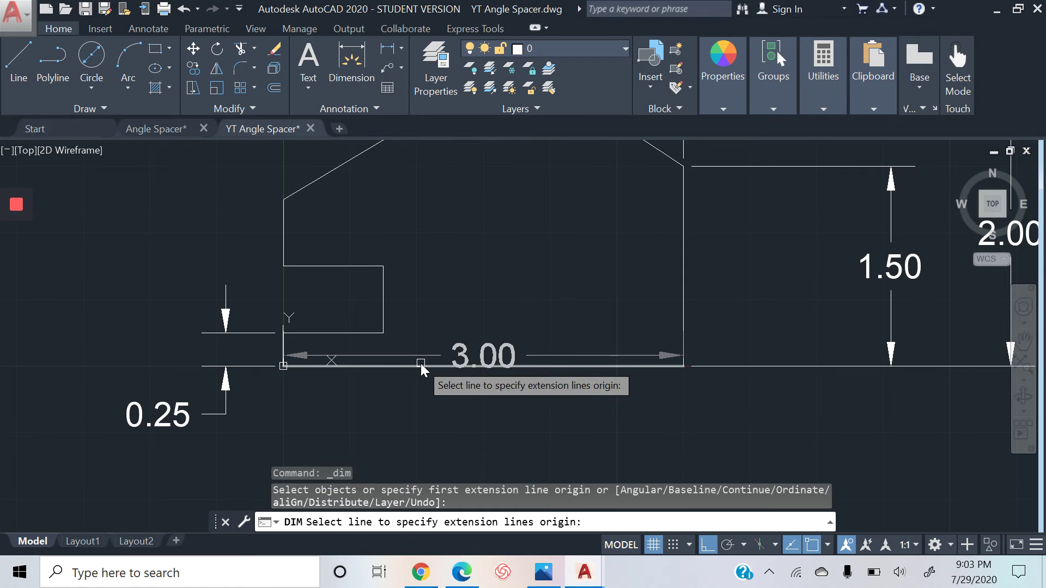
{"action": "left_click", "coordinate": [436, 426]}
{"action": "key", "text": "Escape"}
{"action": "key", "text": "Escape"}
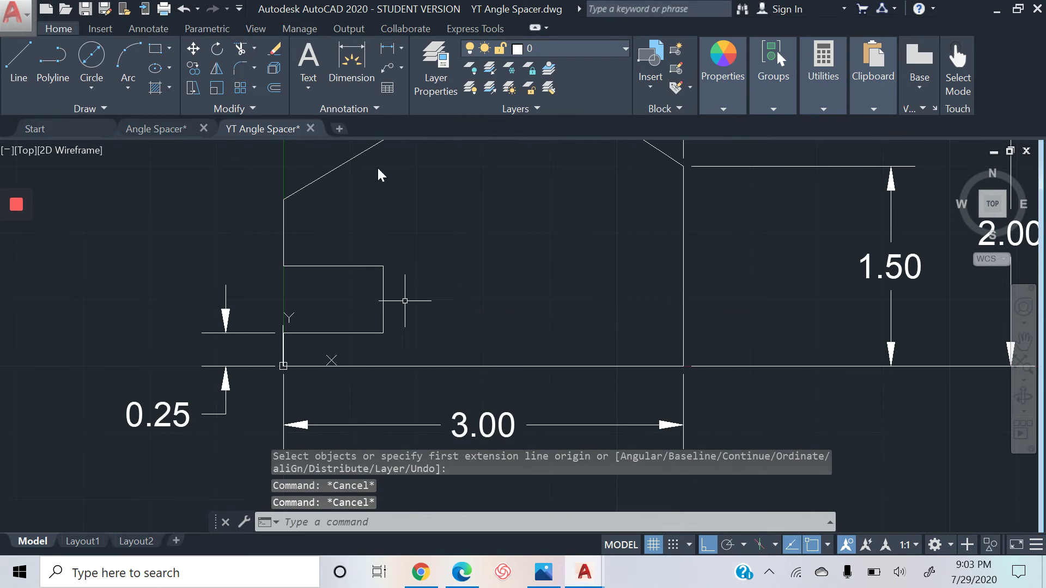
{"action": "left_click", "coordinate": [354, 61]}
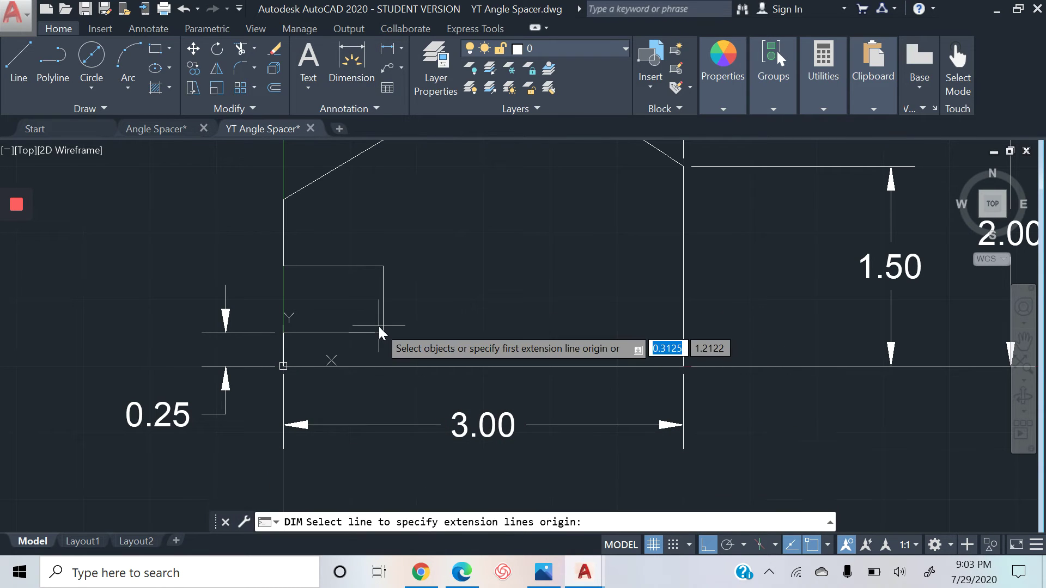
{"action": "left_click", "coordinate": [384, 267]}
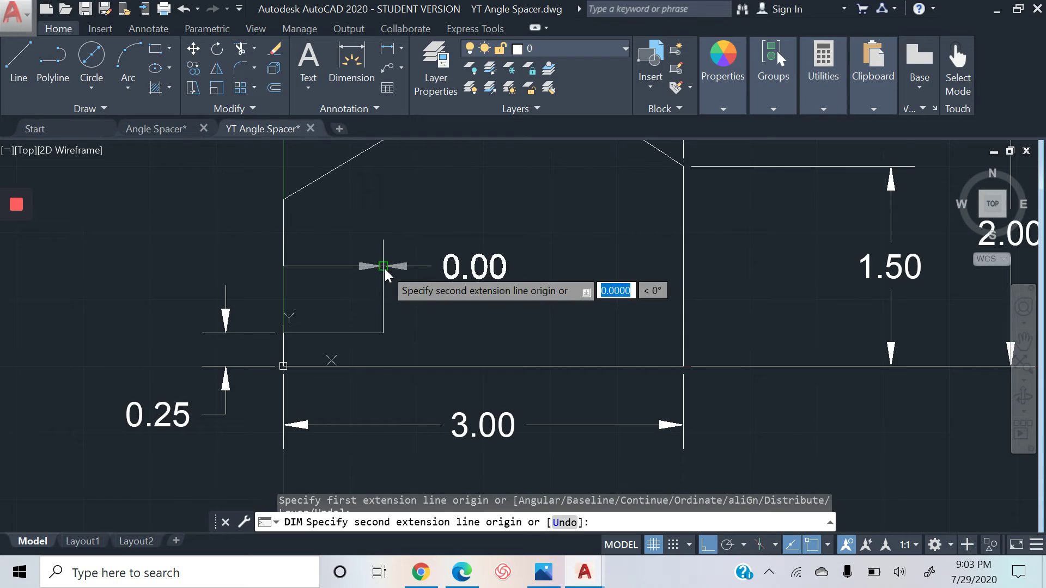
{"action": "left_click", "coordinate": [384, 333]}
{"action": "left_click", "coordinate": [483, 313]}
{"action": "key", "text": "Escape"}
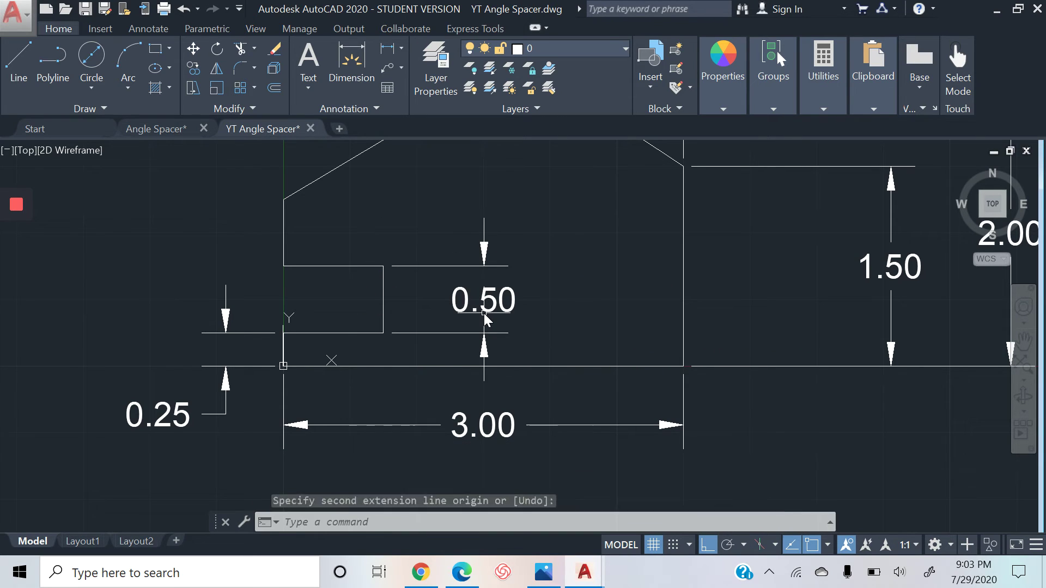
Dimension the 1.25 left-side height to the left of the part.
{"action": "left_click", "coordinate": [345, 74]}
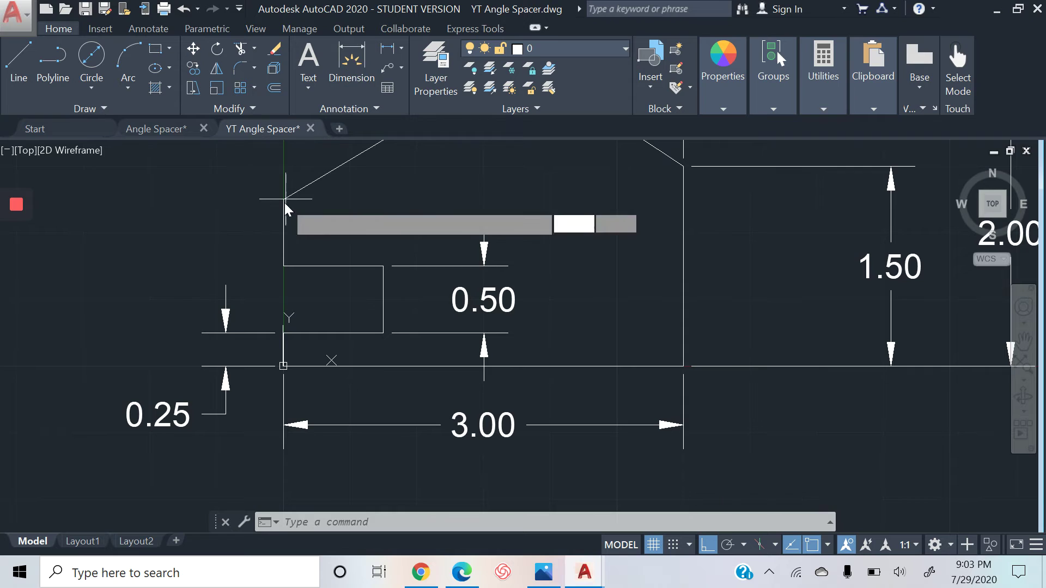
{"action": "left_click", "coordinate": [282, 205]}
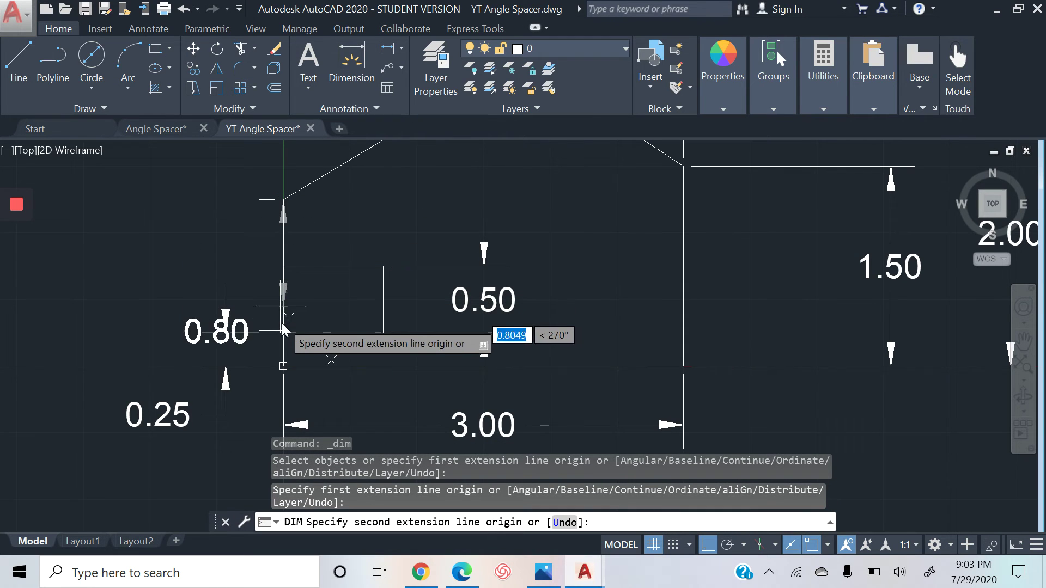
{"action": "left_click", "coordinate": [282, 366]}
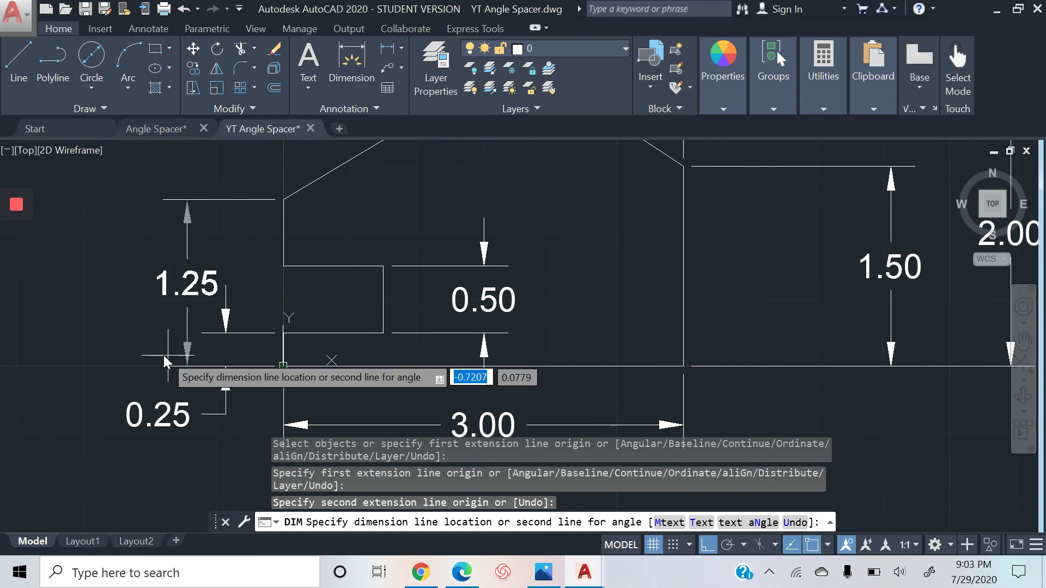
{"action": "left_click", "coordinate": [158, 355]}
{"action": "key", "text": "Escape"}
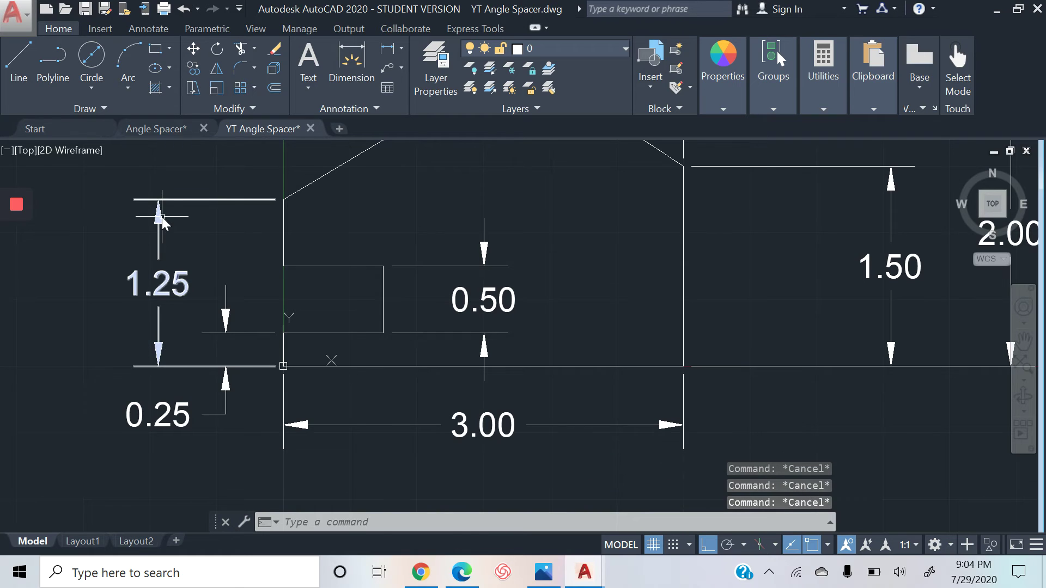
Pan and zoom out to view the whole dimensioned outline.
{"action": "right_click", "coordinate": [158, 215]}
{"action": "left_click", "coordinate": [235, 338]}
{"action": "left_click_drag", "start_coordinate": [449, 209], "coordinate": [372, 245]}
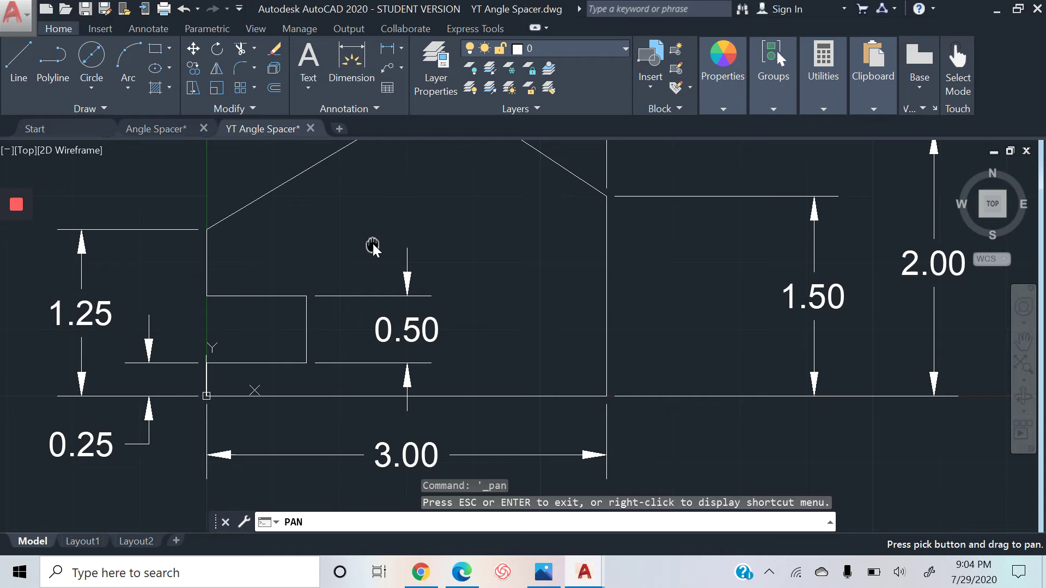
{"action": "mouse_move", "coordinate": [373, 246]}
{"action": "left_mouse_down"}
{"action": "mouse_move", "coordinate": [327, 264]}
{"action": "mouse_move", "coordinate": [334, 287]}
{"action": "left_mouse_up"}
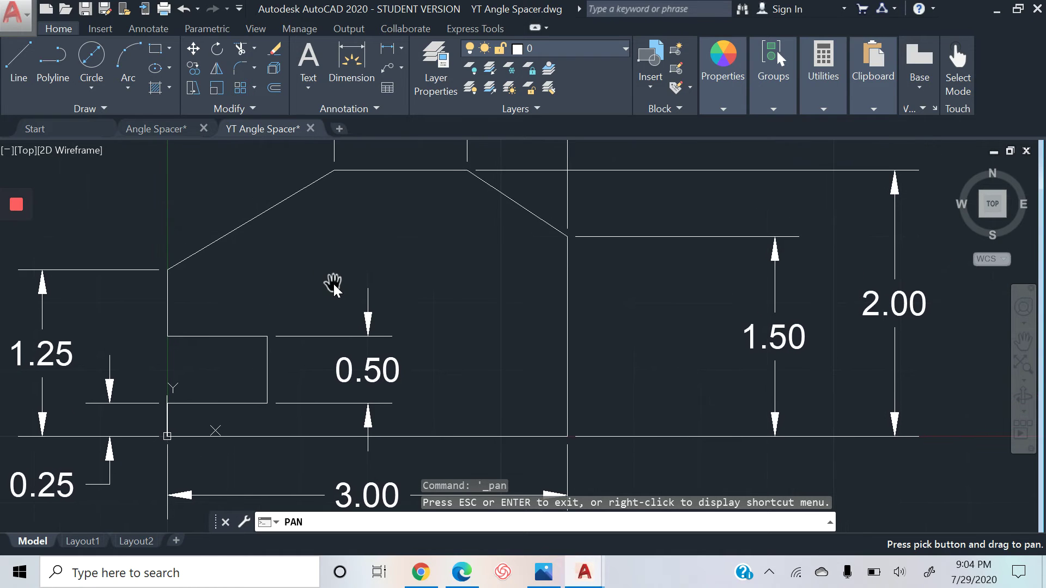
{"action": "scroll", "coordinate": [333, 282], "scroll_direction": "down", "scroll_amount": 2}
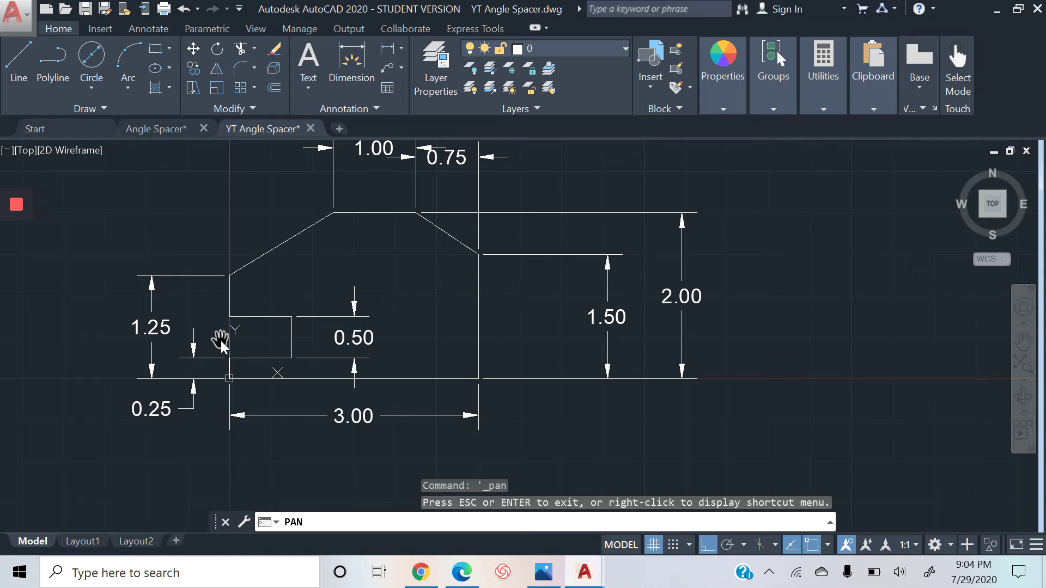
{"action": "left_click", "coordinate": [543, 574]}
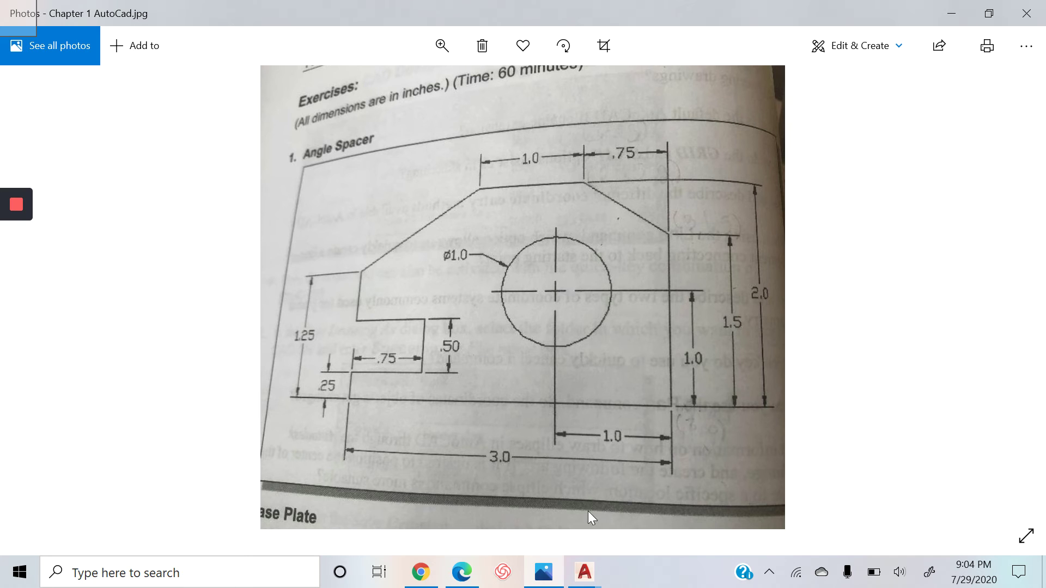
{"action": "left_click", "coordinate": [584, 572]}
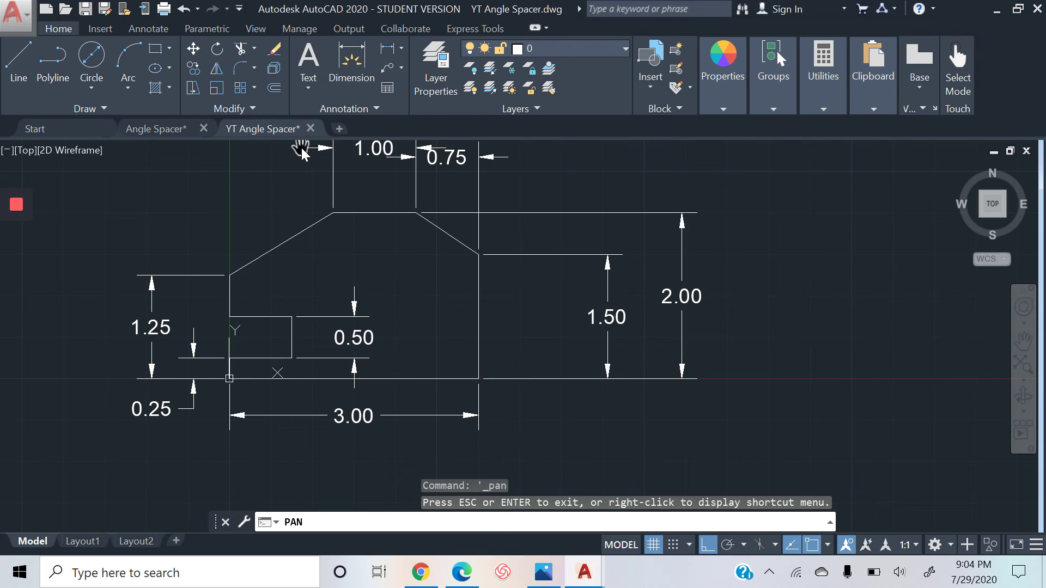
{"action": "left_click", "coordinate": [543, 573]}
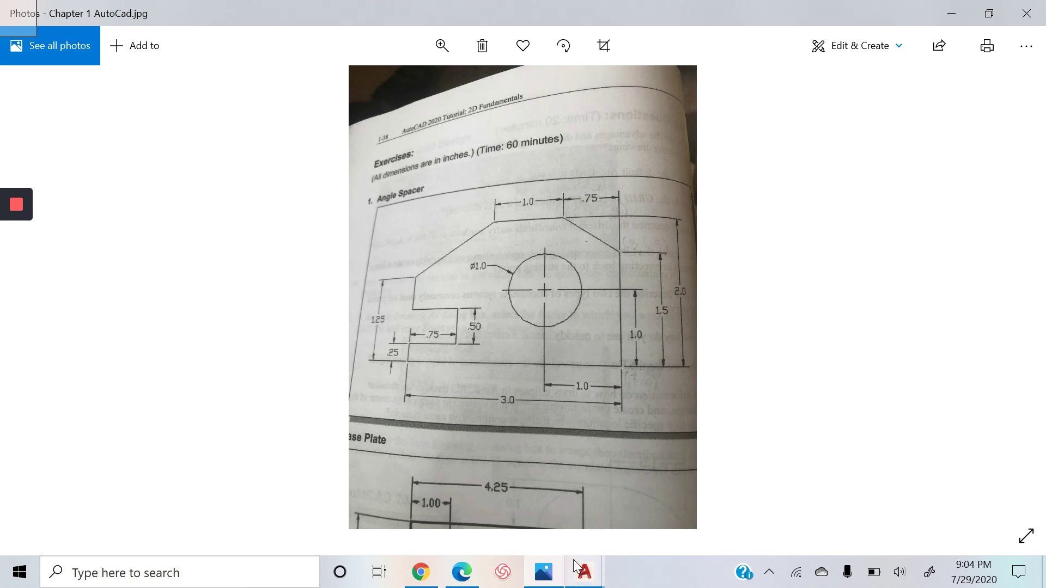
Return to YT Angle Spacer, cancel a trial circle centred at 1,1, and save.
{"action": "mouse_move", "coordinate": [587, 575]}
{"action": "left_click", "coordinate": [658, 500]}
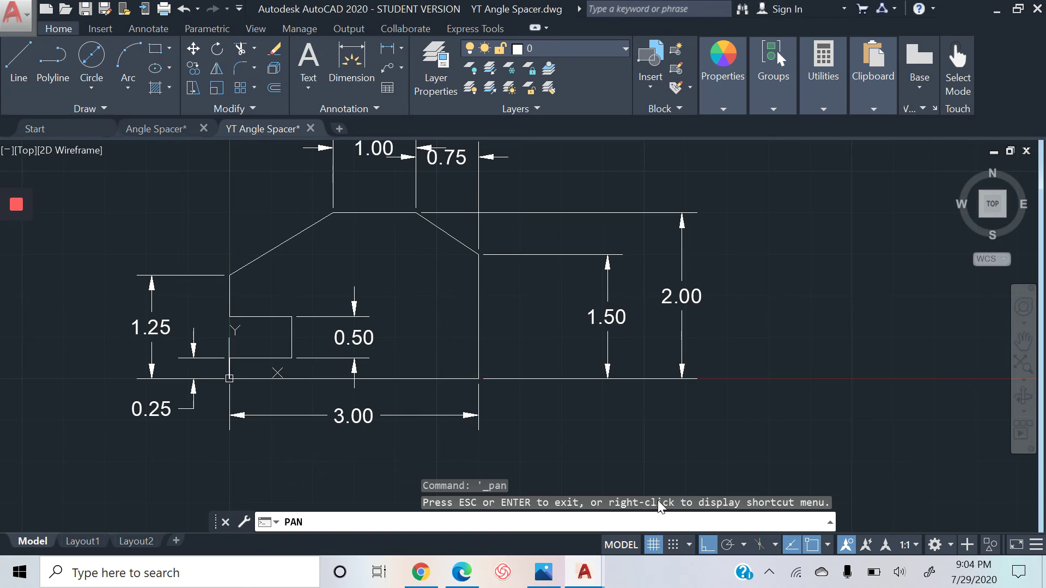
{"action": "left_click", "coordinate": [89, 81]}
{"action": "left_click", "coordinate": [75, 147]}
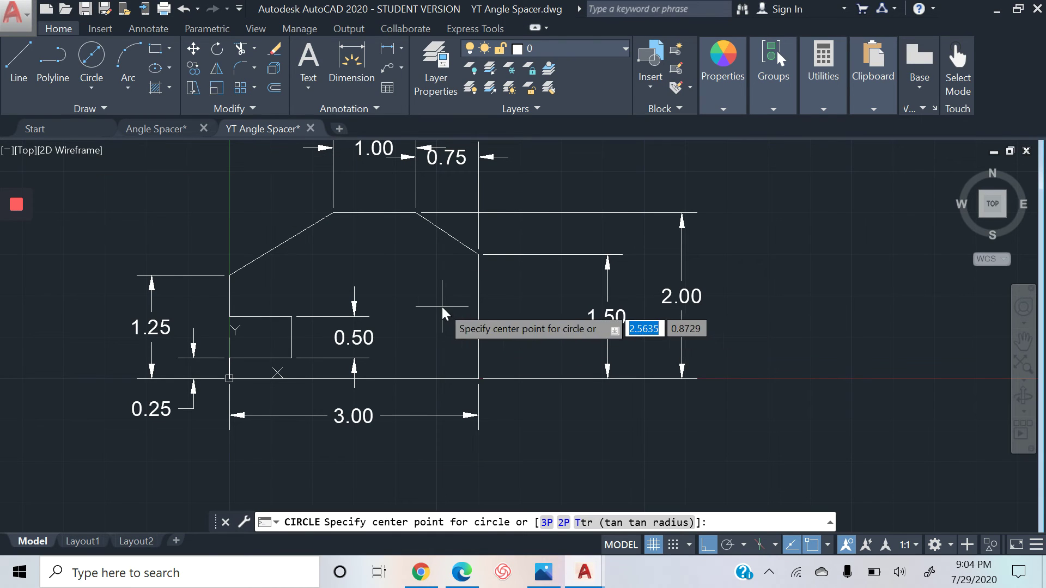
{"action": "type", "text": "1,1"}
{"action": "key", "text": "Return"}
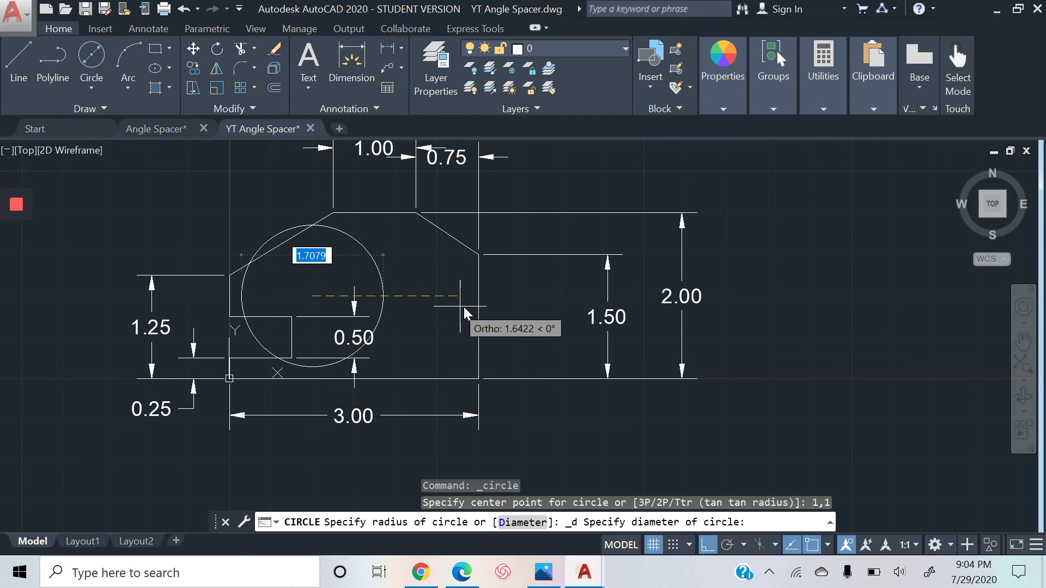
{"action": "key", "text": "Escape"}
{"action": "key", "text": "Escape"}
{"action": "key", "text": "Escape"}
{"action": "key", "text": "Escape"}
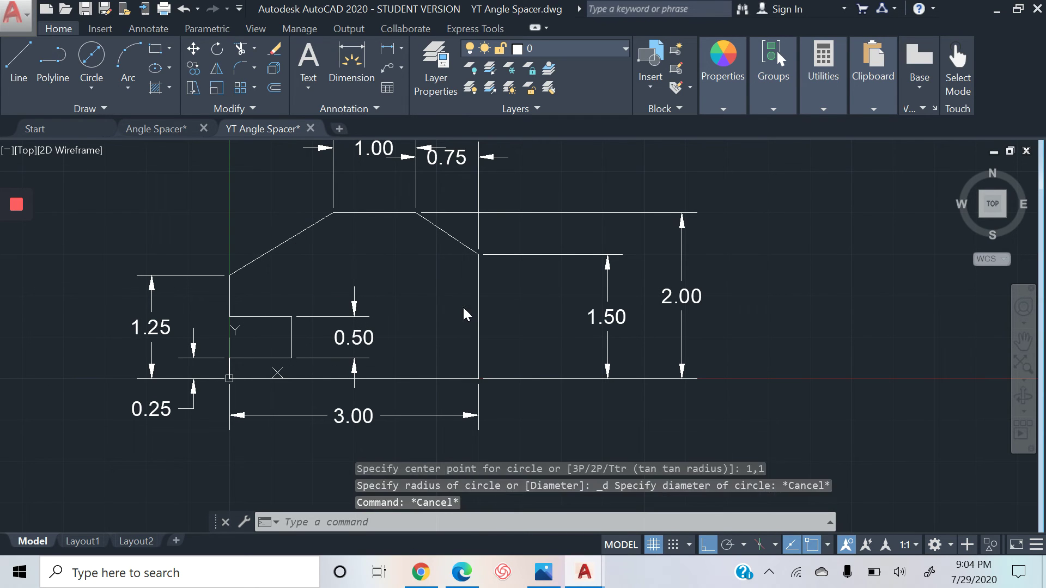
{"action": "key", "text": "ctrl+s"}
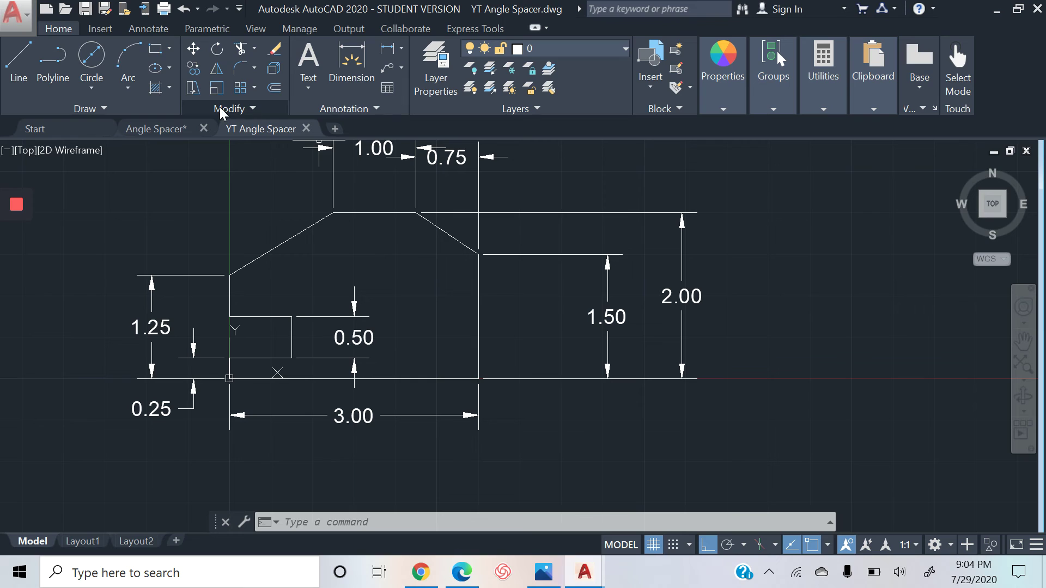
Offset the spacer's right edge and bottom edge inward by 1 unit each.
{"action": "left_click", "coordinate": [269, 87]}
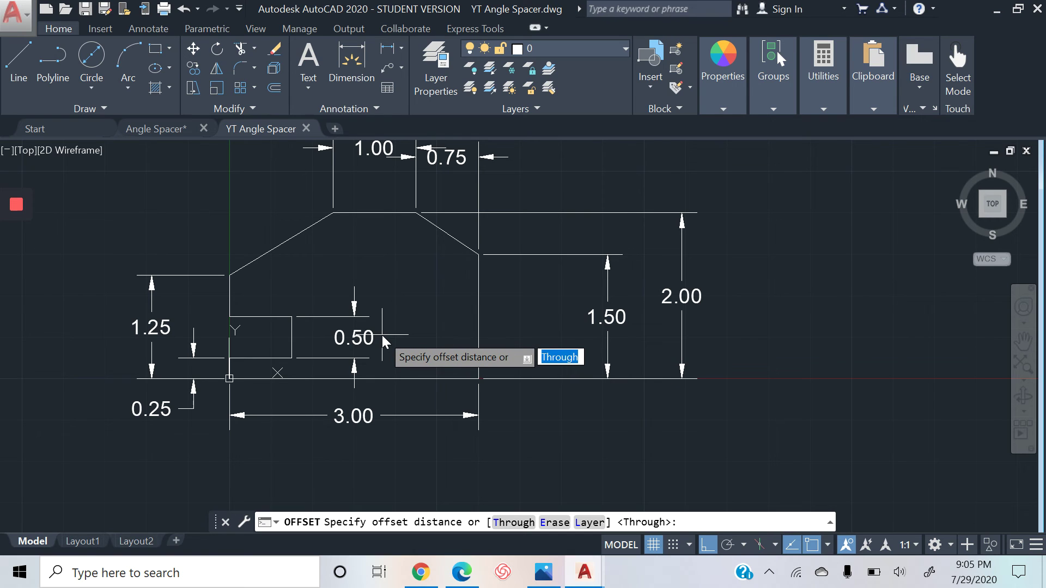
{"action": "key", "text": "Return"}
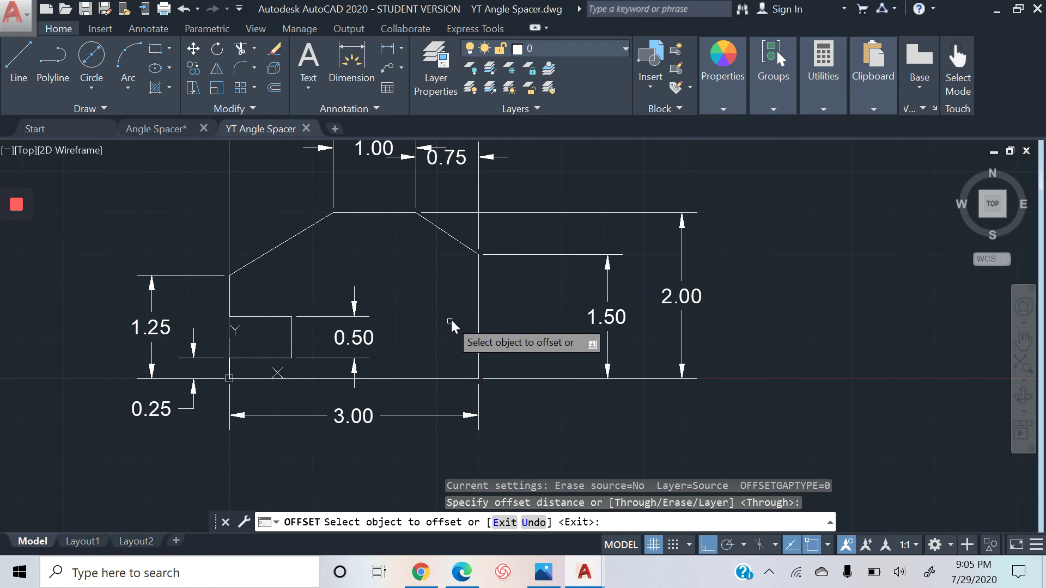
{"action": "left_click", "coordinate": [478, 318]}
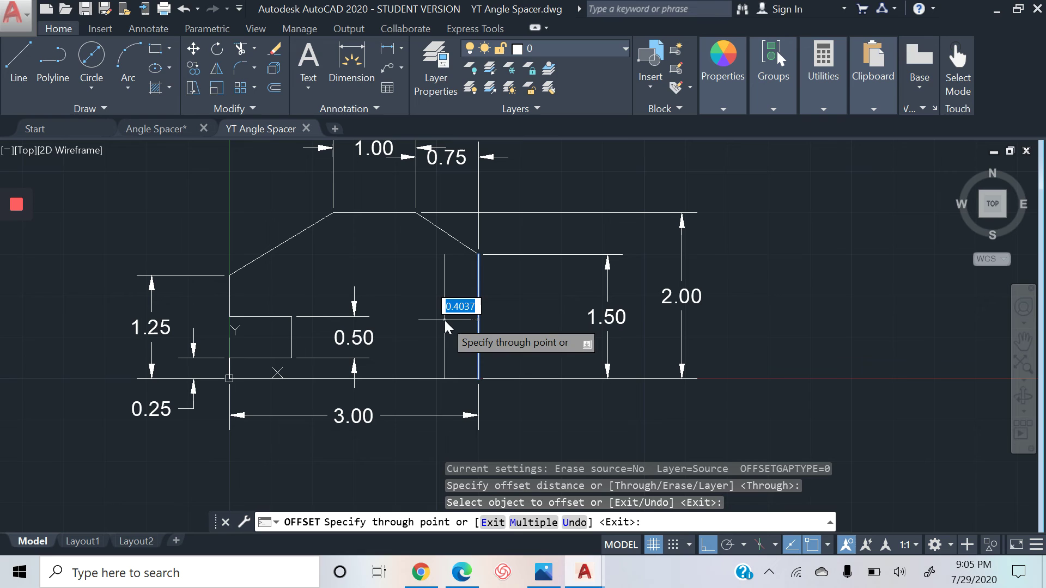
{"action": "type", "text": "1"}
{"action": "key", "text": "Return"}
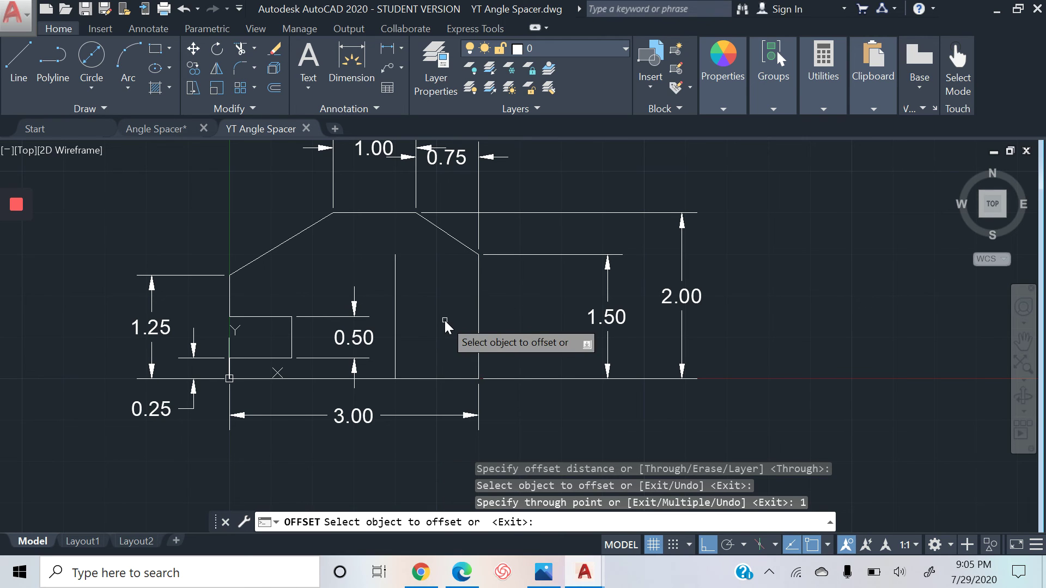
{"action": "left_click", "coordinate": [430, 378]}
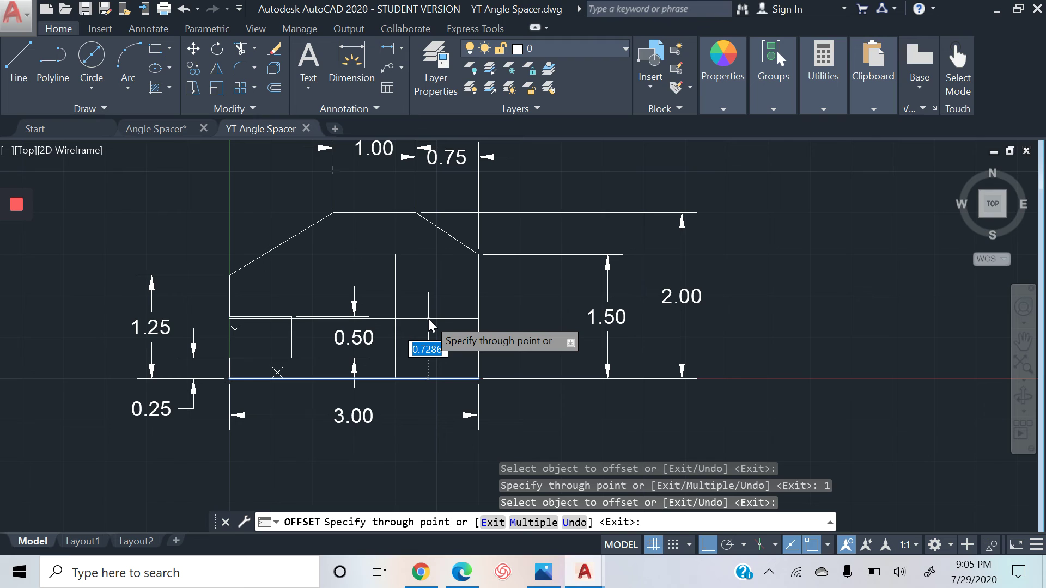
{"action": "type", "text": "1"}
{"action": "key", "text": "Return"}
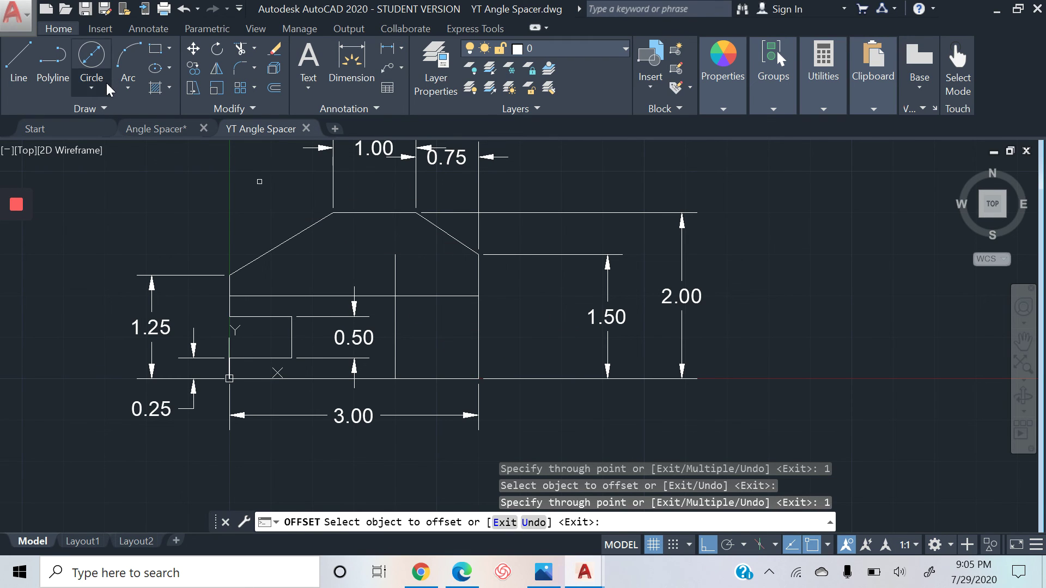
Draw a Center, Diameter circle of diameter 1 at the offset lines' intersection.
{"action": "left_click", "coordinate": [91, 84]}
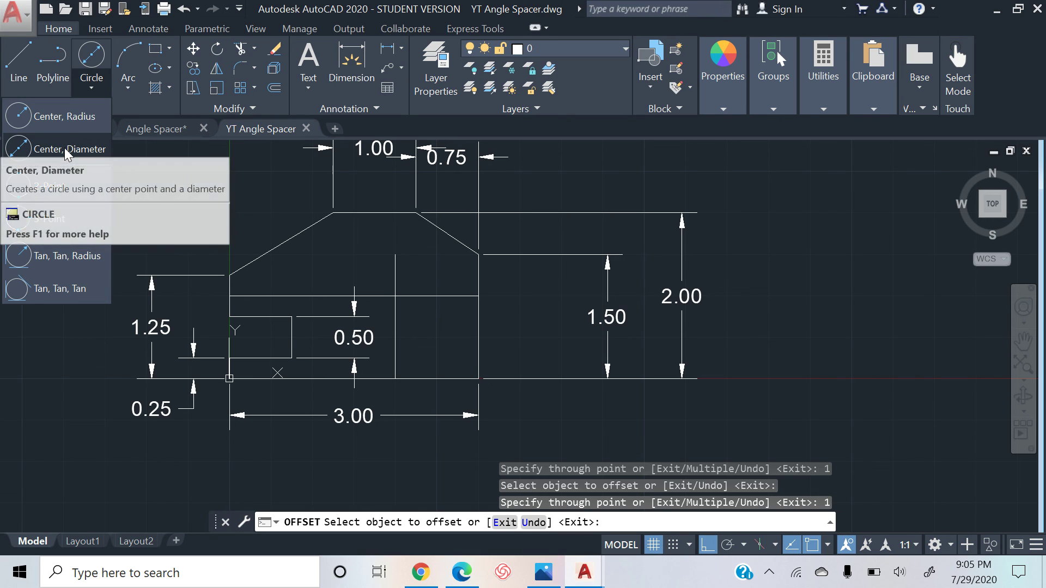
{"action": "left_click", "coordinate": [64, 148]}
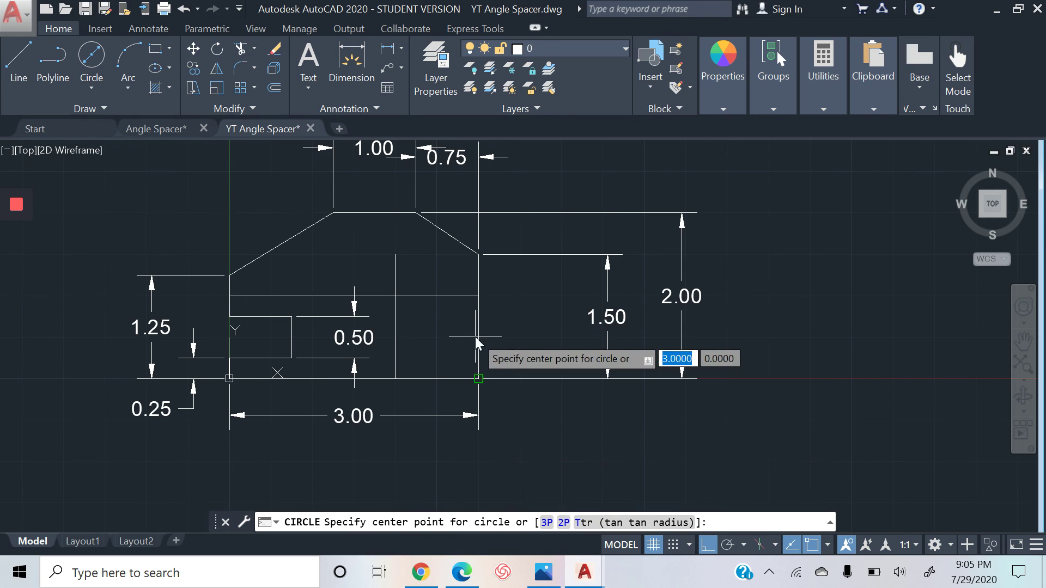
{"action": "left_click", "coordinate": [394, 295]}
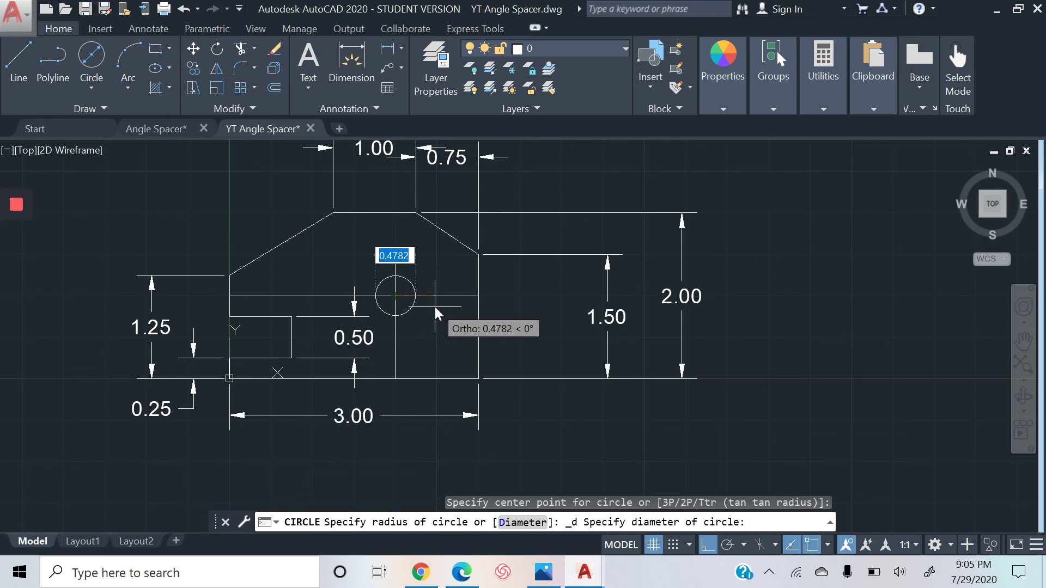
{"action": "type", "text": "1"}
{"action": "key", "text": "Return"}
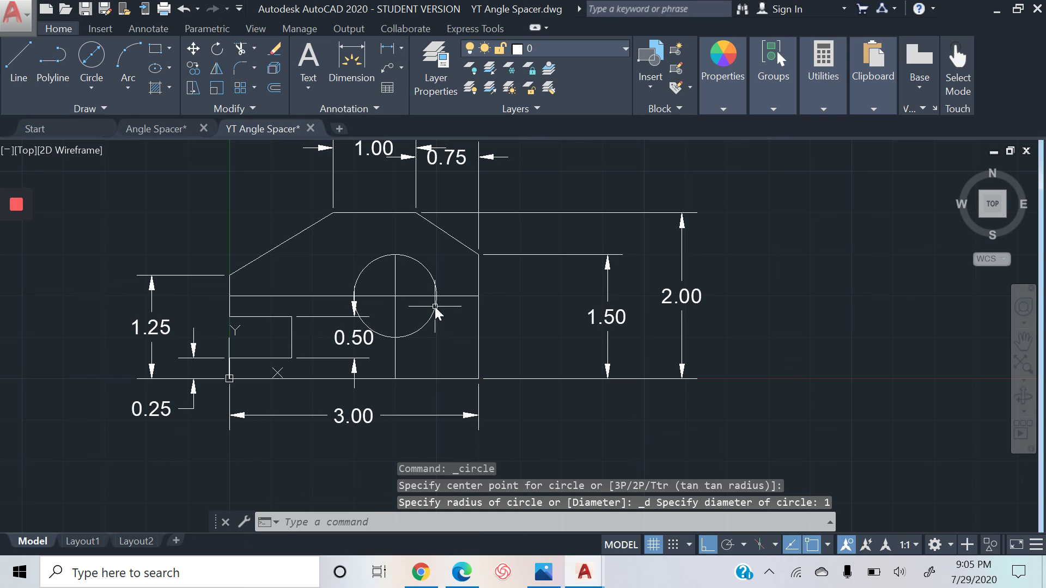
Add a Ø1.00 diameter dimension to the circle, placed above and left of it.
{"action": "left_click", "coordinate": [344, 68]}
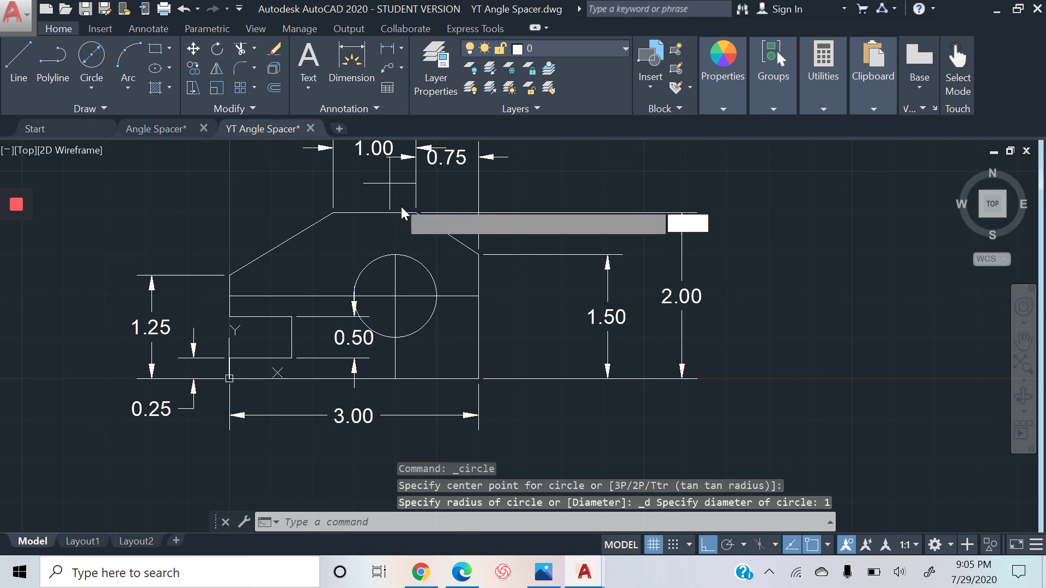
{"action": "left_click", "coordinate": [423, 264]}
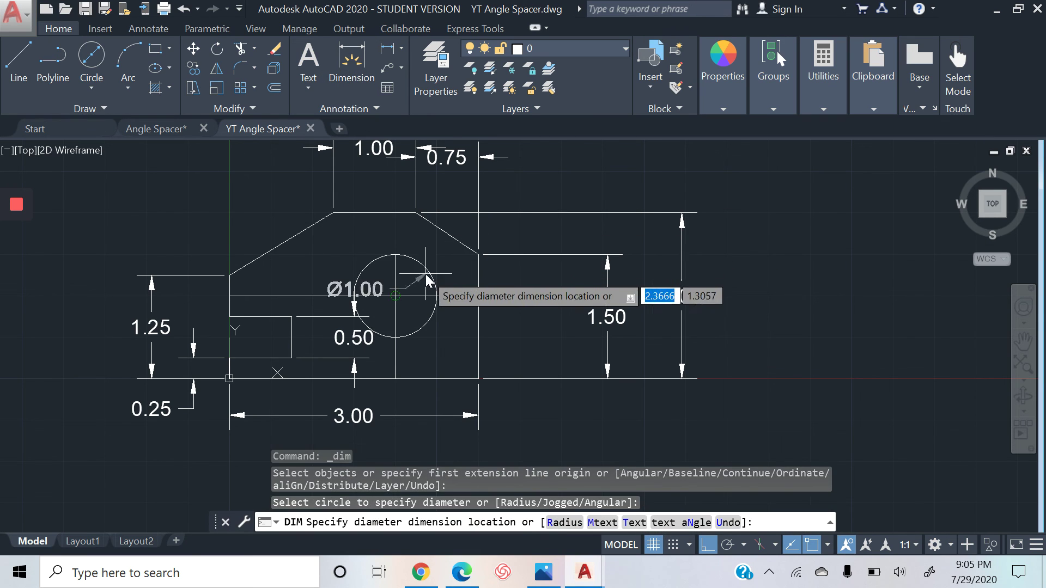
{"action": "left_click", "coordinate": [351, 254]}
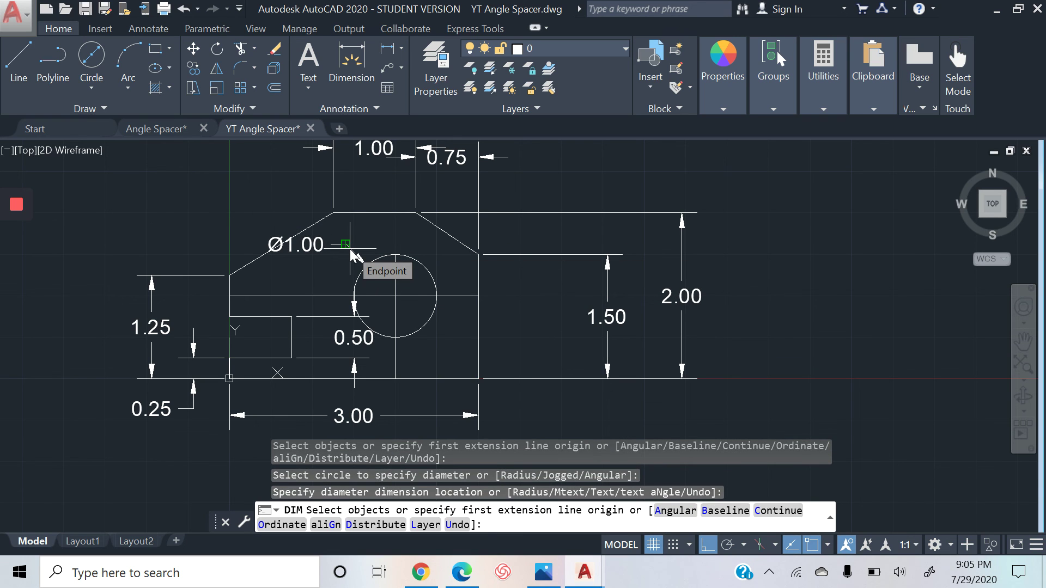
{"action": "key", "text": "Escape"}
{"action": "key", "text": "Escape"}
{"action": "key", "text": "Escape"}
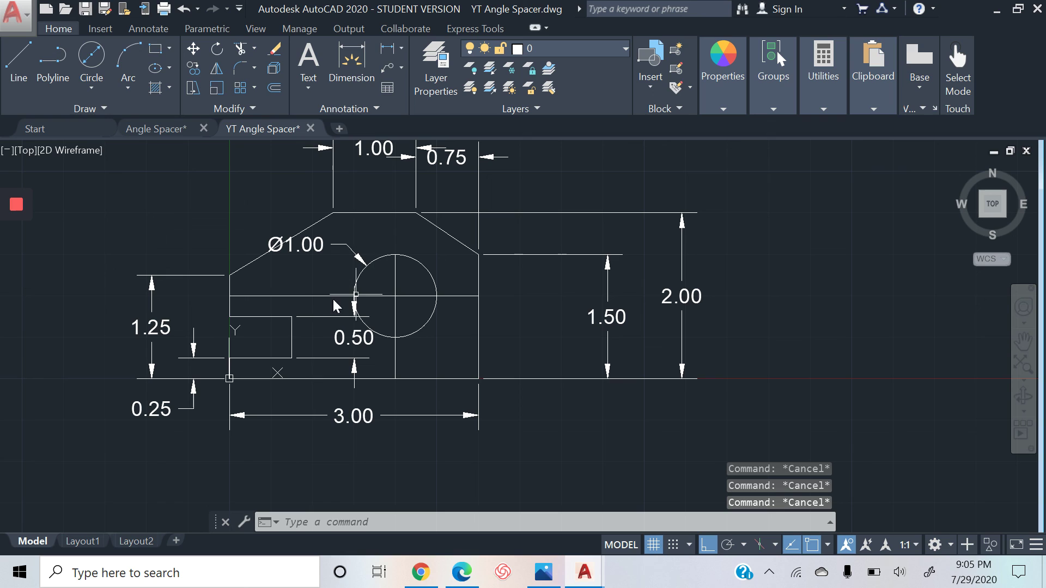
Delete the horizontal and vertical offset construction lines.
{"action": "left_click", "coordinate": [302, 296]}
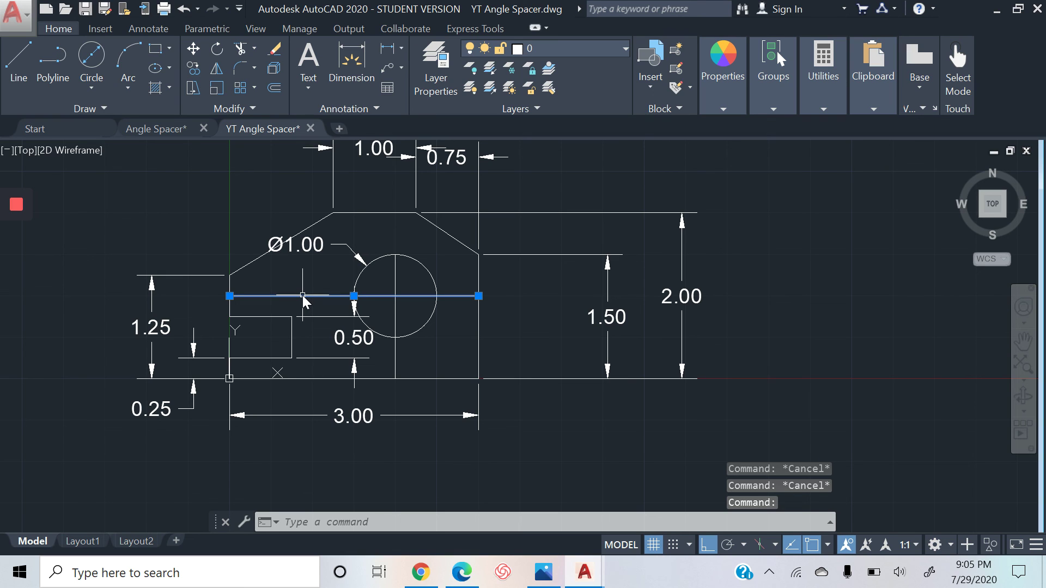
{"action": "key", "text": "Delete"}
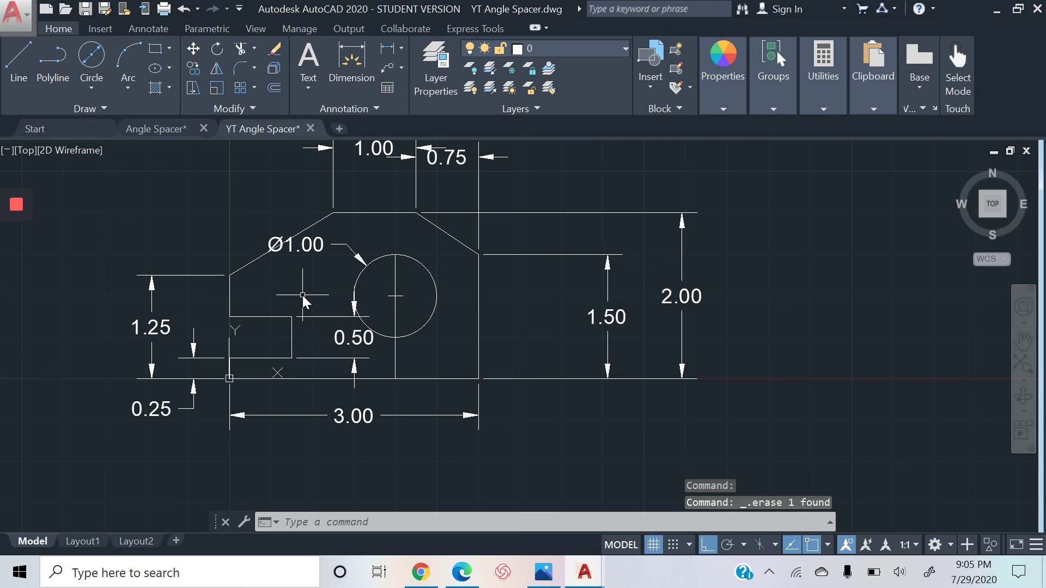
{"action": "left_click", "coordinate": [393, 282]}
{"action": "key", "text": "Delete"}
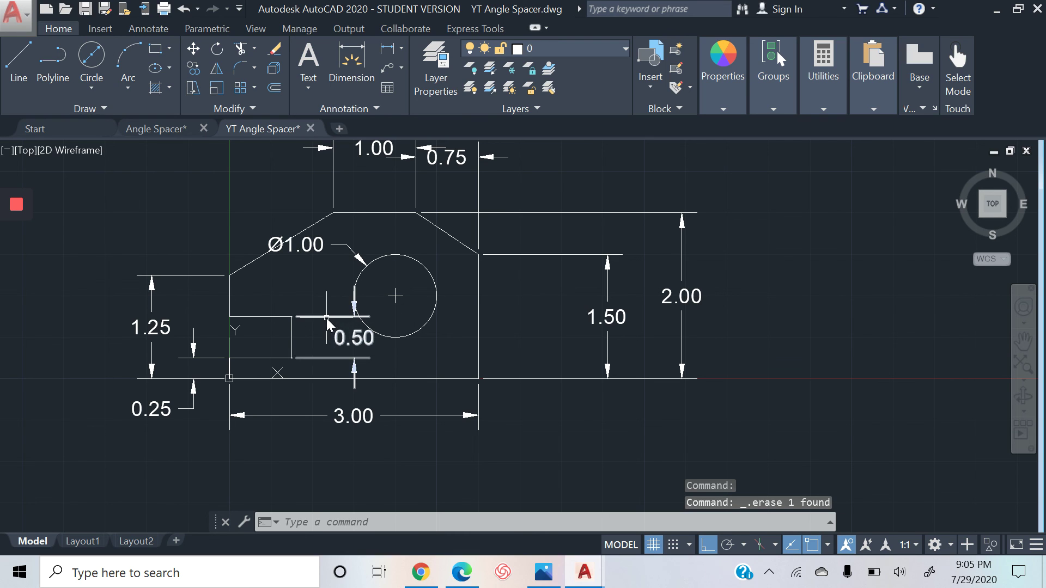
Move the 0.50 dimension text further left, clear of the hole.
{"action": "left_click", "coordinate": [342, 336]}
{"action": "left_click", "coordinate": [354, 338]}
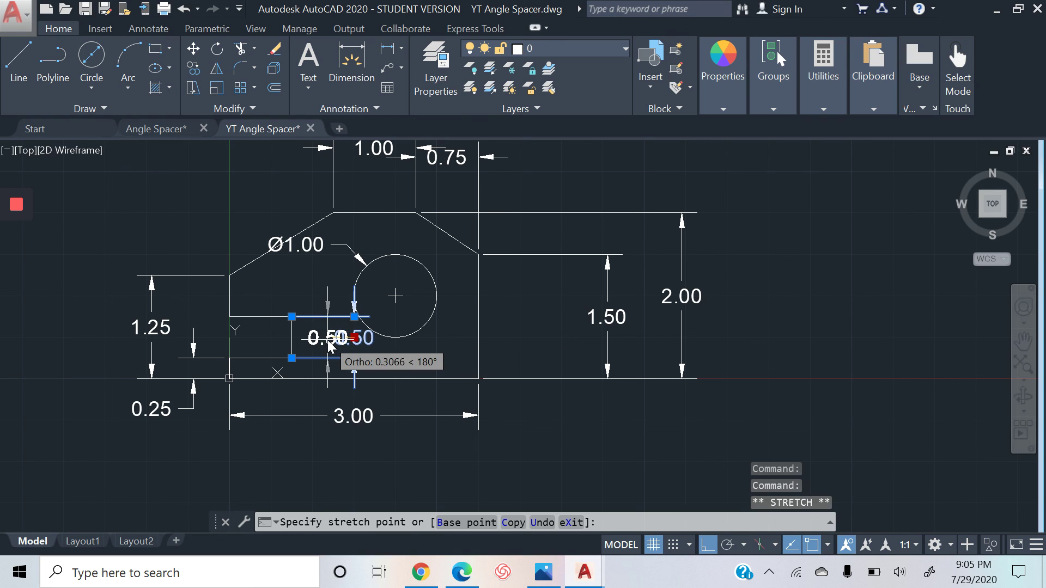
{"action": "left_click", "coordinate": [330, 346]}
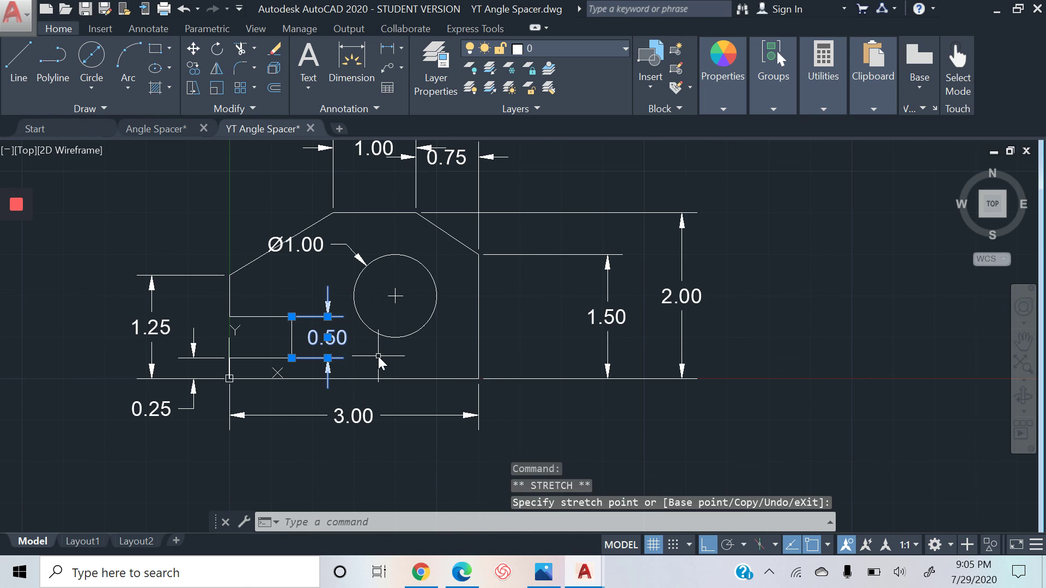
{"action": "key", "text": "Escape"}
{"action": "key", "text": "Escape"}
Pan the view to reposition the spacer, then save the YT Angle Spacer drawing.
{"action": "scroll", "coordinate": [633, 433], "scroll_direction": "down", "scroll_amount": 2}
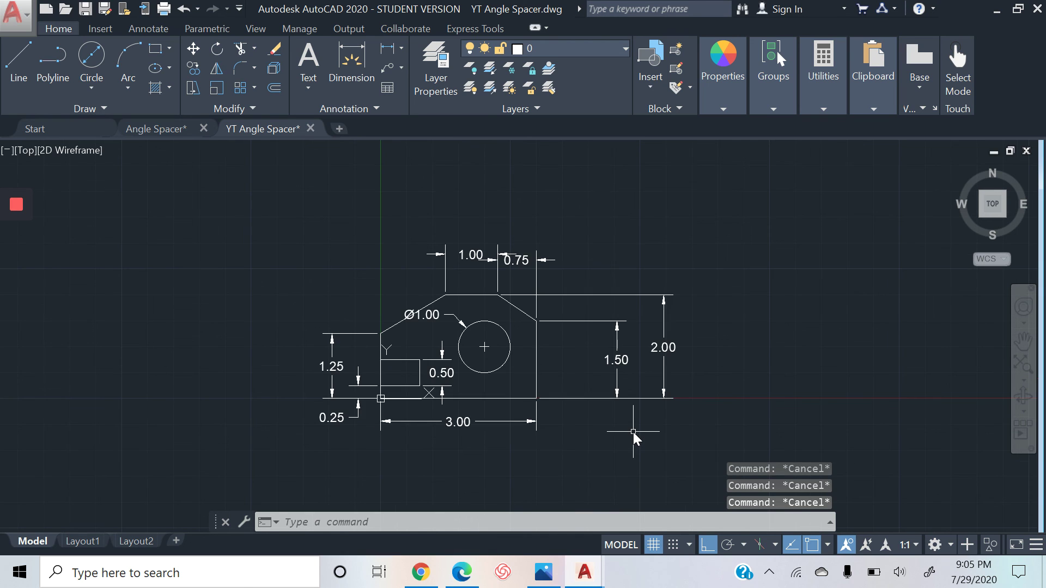
{"action": "scroll", "coordinate": [632, 433], "scroll_direction": "up", "scroll_amount": 2}
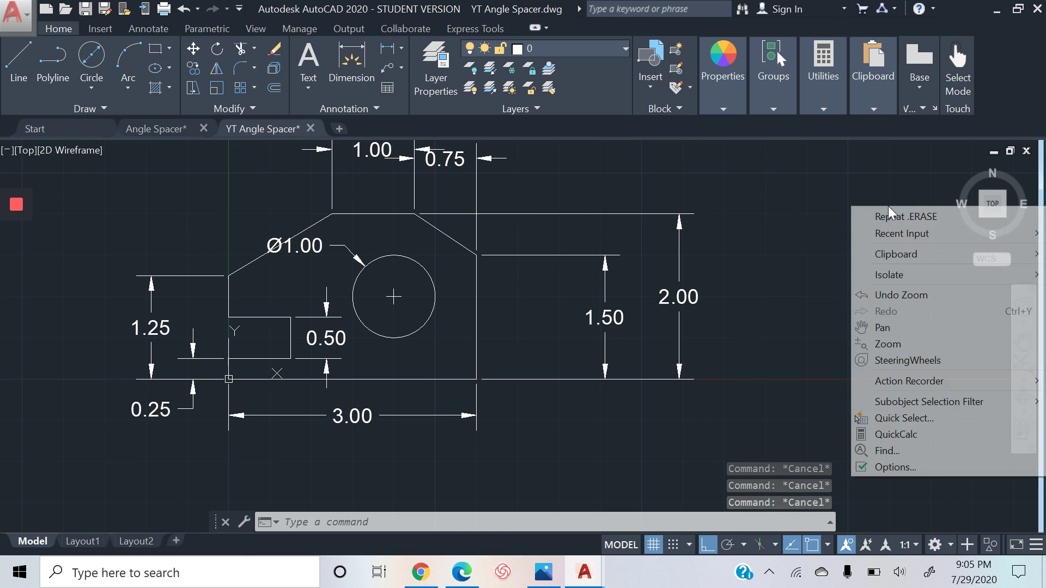
{"action": "left_click", "coordinate": [892, 329]}
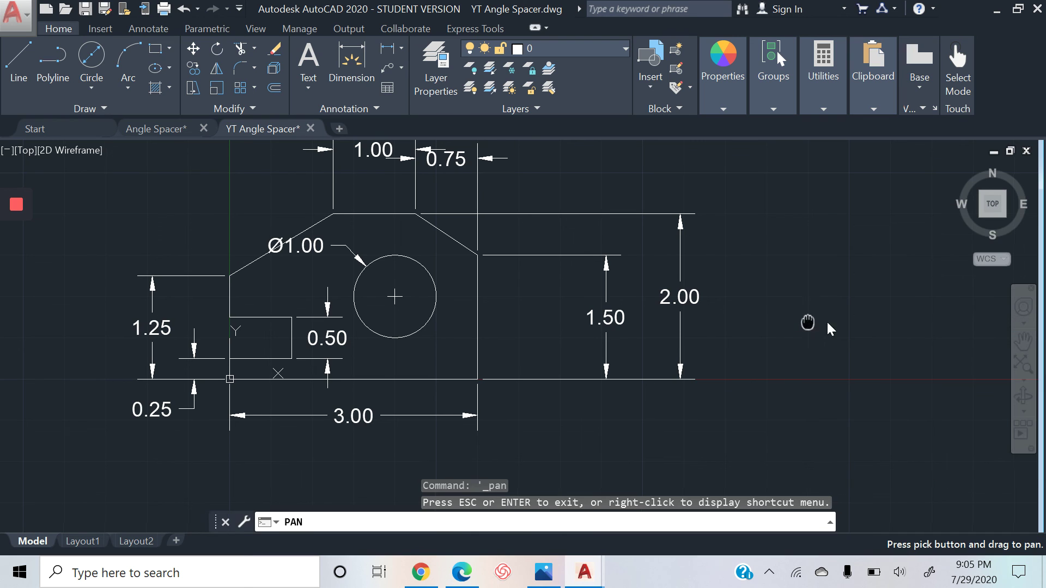
{"action": "left_click_drag", "start_coordinate": [808, 322], "coordinate": [864, 346]}
{"action": "key", "text": "Escape"}
{"action": "key", "text": "Escape"}
{"action": "key", "text": "Escape"}
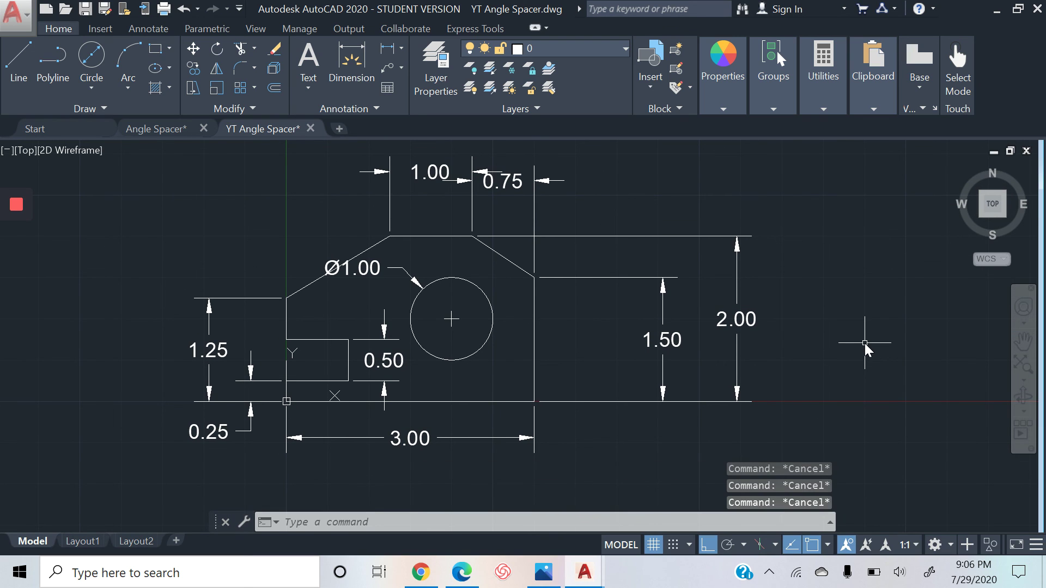
{"action": "key", "text": "ctrl+s"}
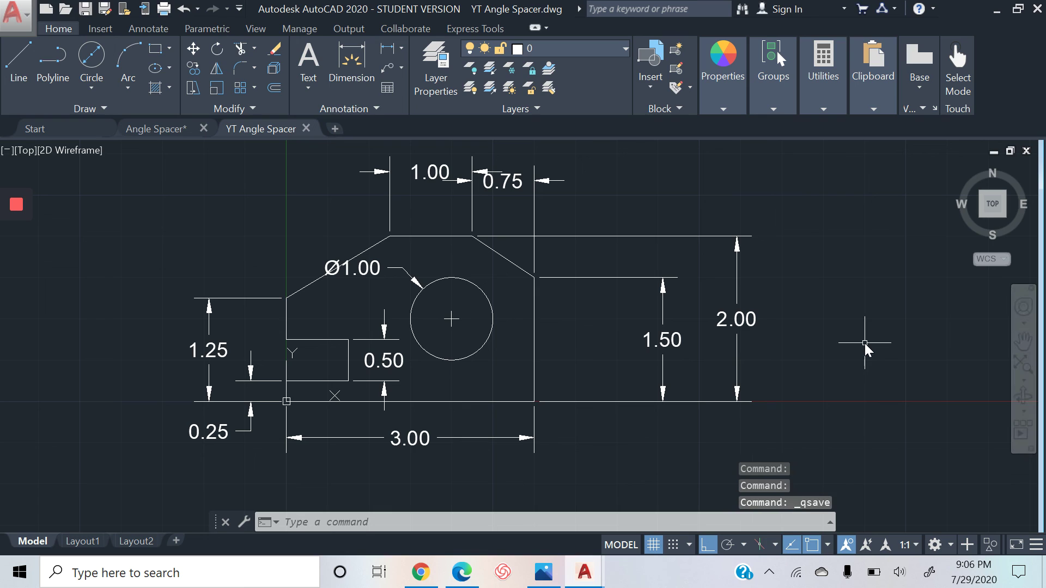